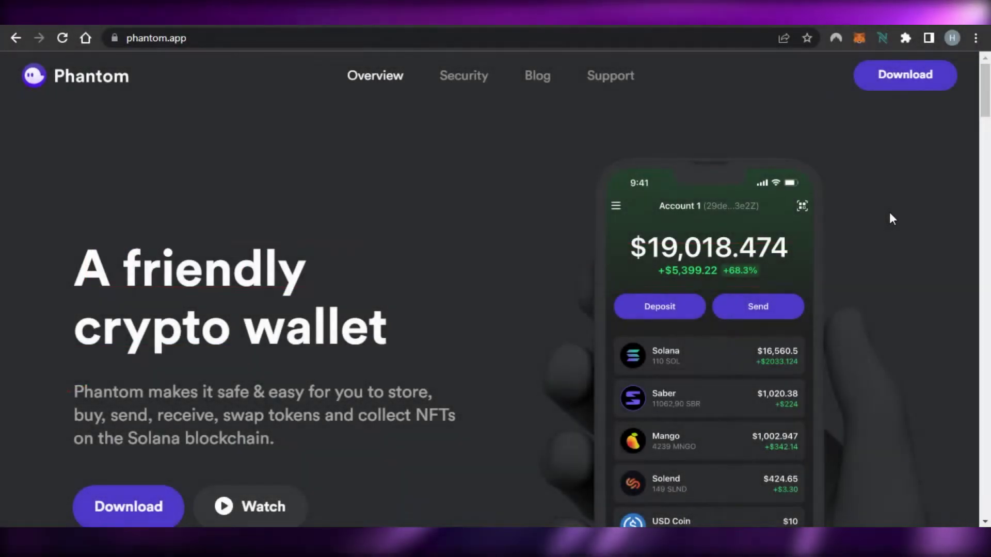
- From phantom.app's download page, go to the Phantom extension's Chrome Web Store listing
scroll(890, 213, down, 10)
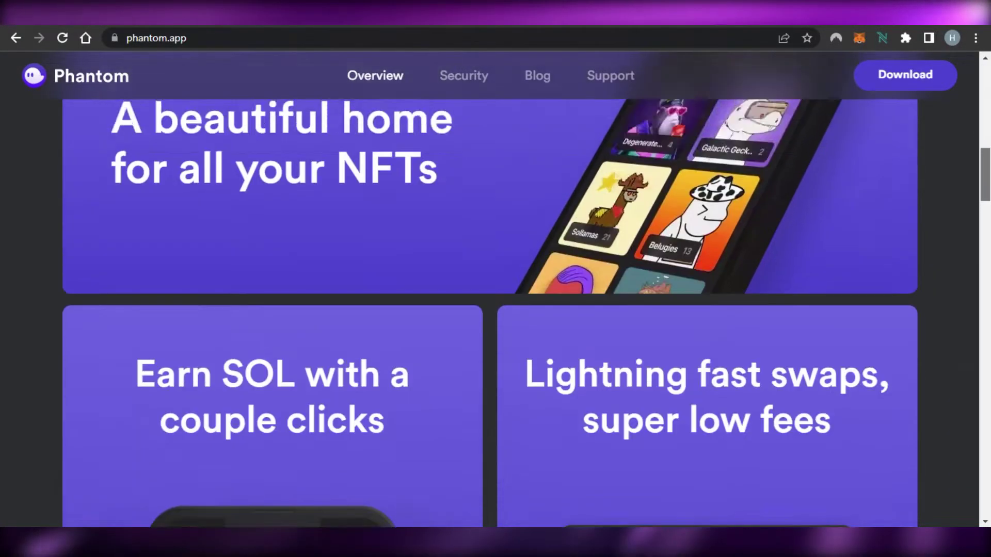
drag(986, 170, 988, 77)
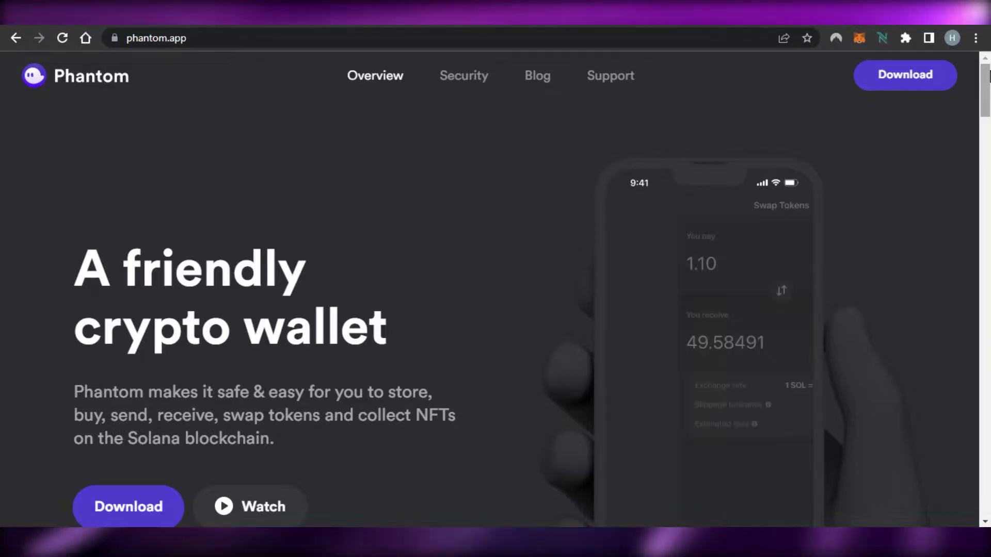
scroll(990, 77, down, 3)
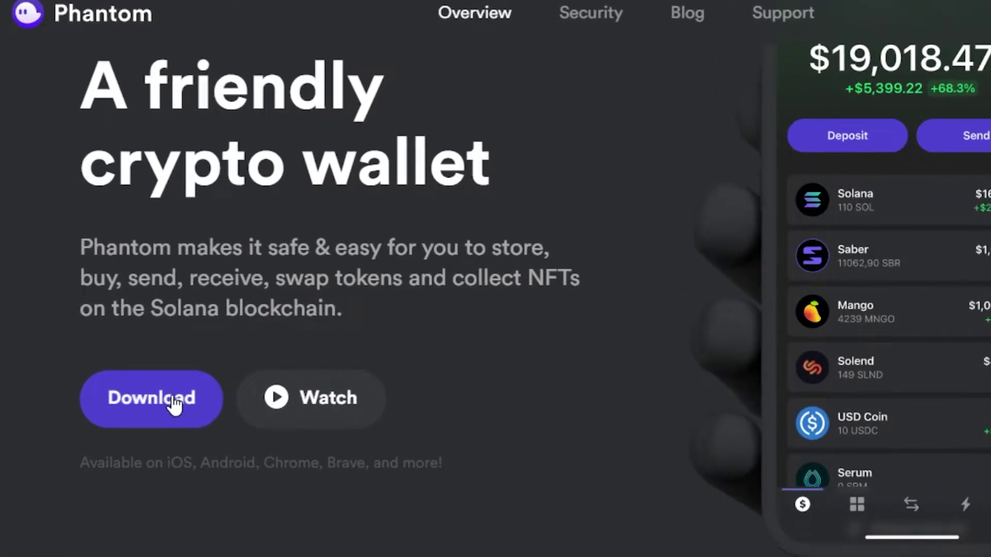
click(174, 405)
scroll(495, 279, down, 5)
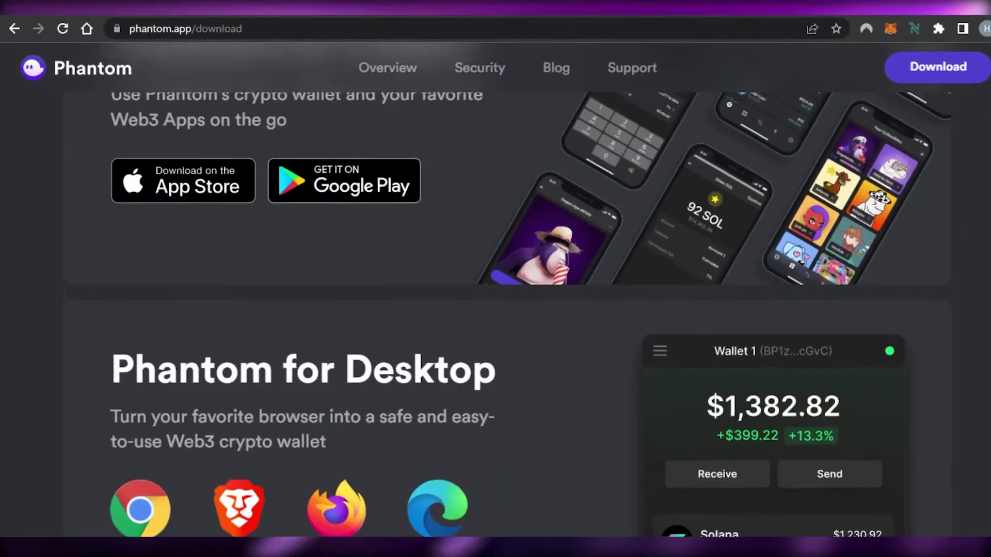
scroll(249, 261, up, 3)
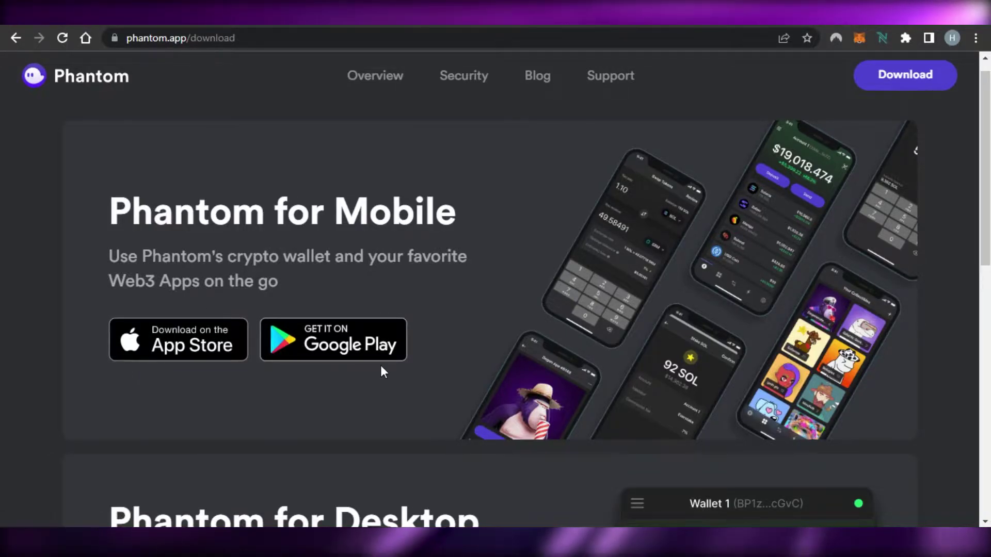
scroll(757, 208, down, 6)
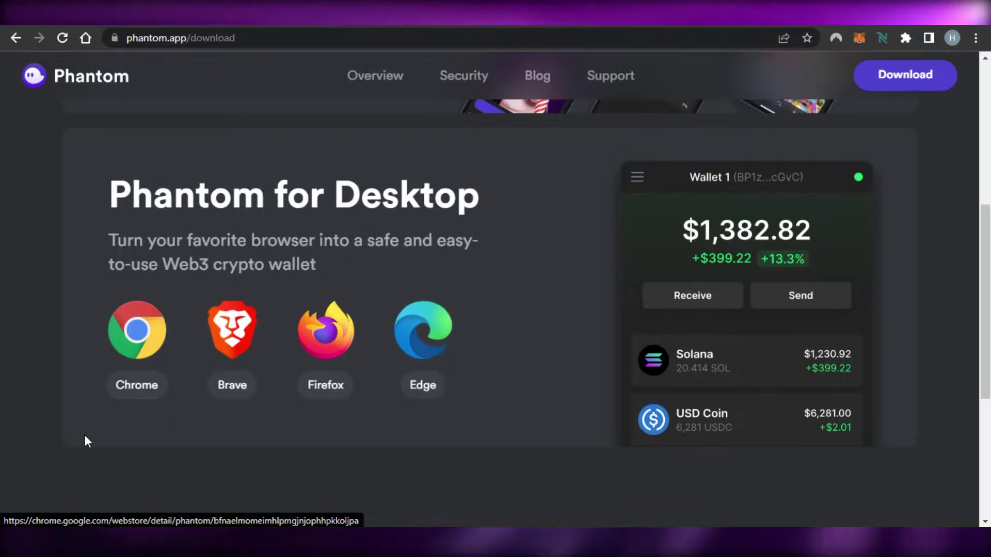
click(135, 352)
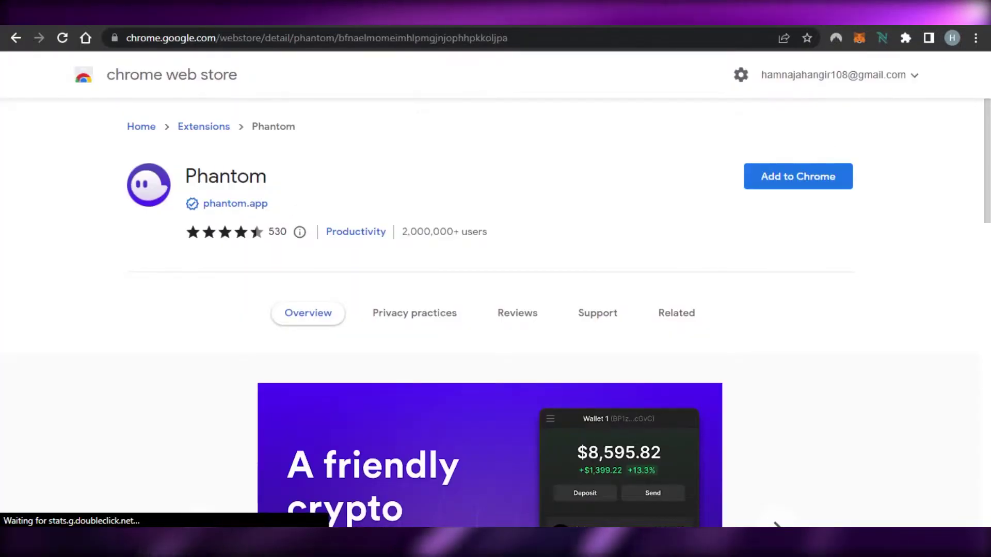
- Add the Phantom extension to Chrome and confirm the installation
drag(987, 123, 989, 77)
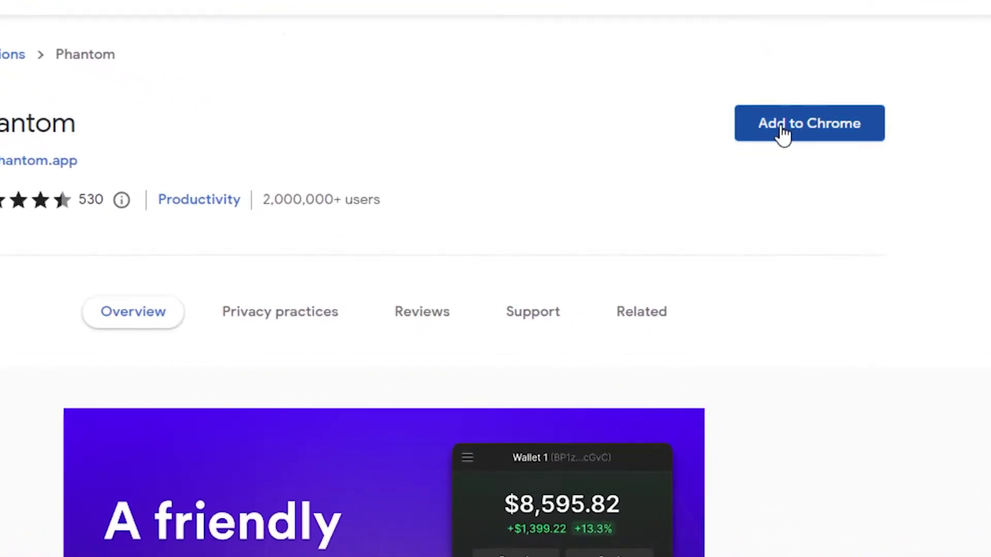
click(781, 128)
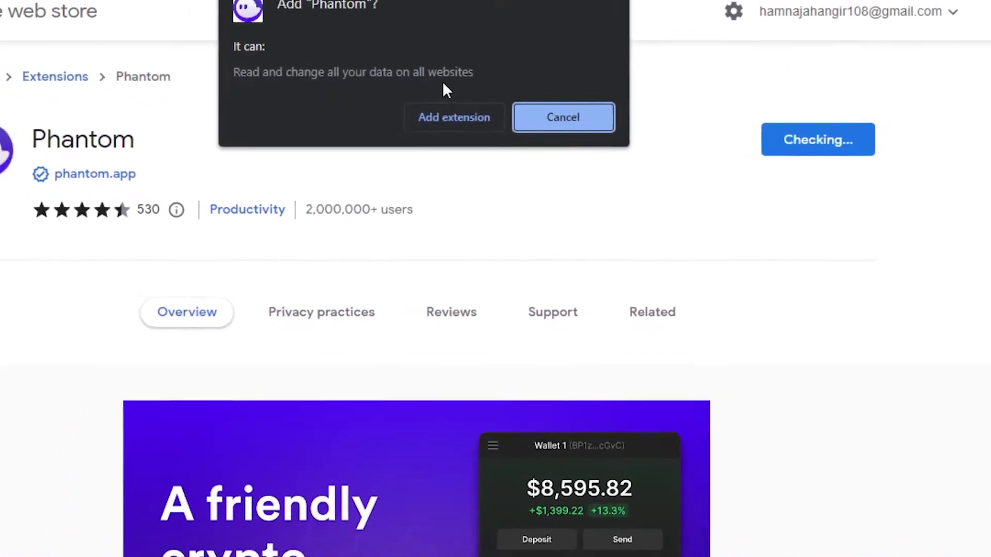
click(452, 119)
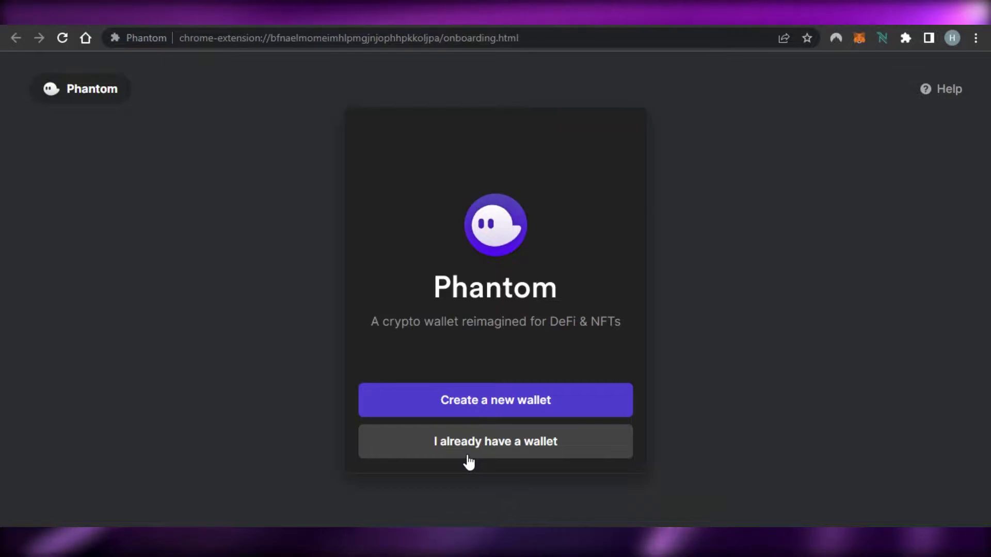
- Start a new wallet, set and confirm its password, and accept the Terms of Service
click(488, 403)
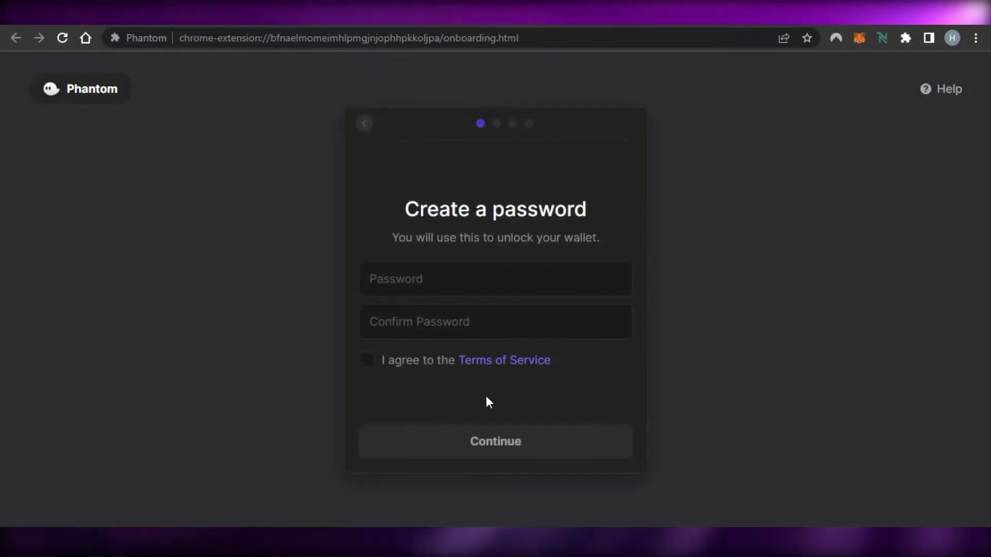
click(465, 285)
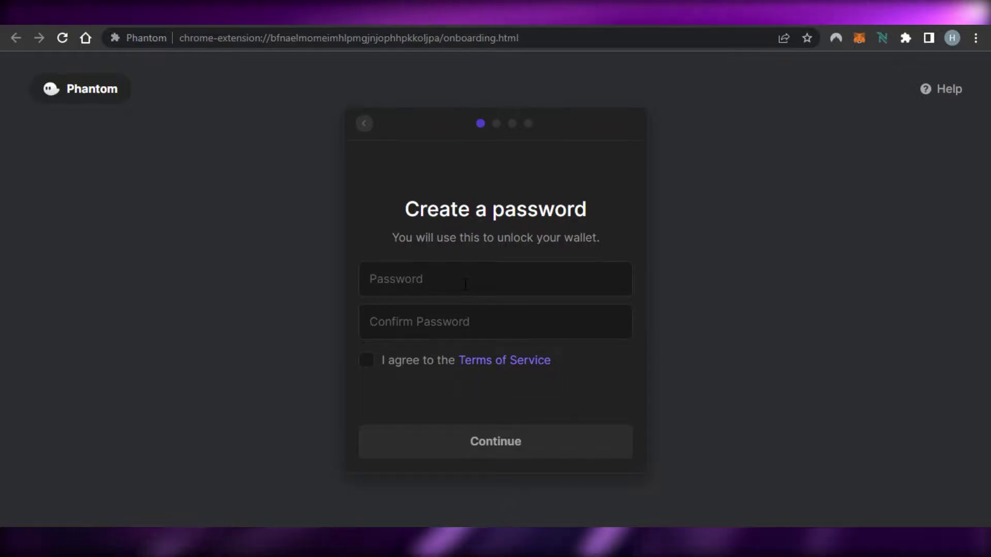
click(366, 360)
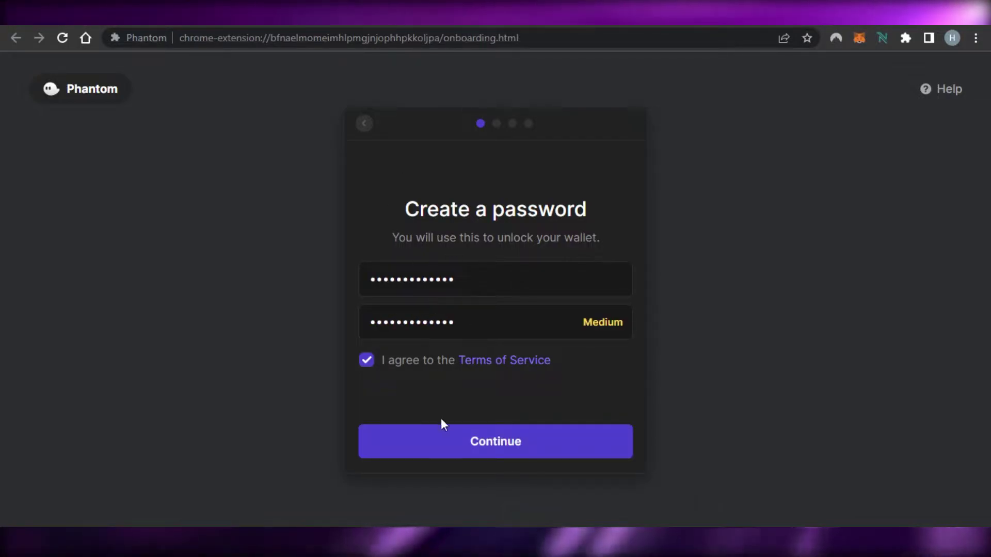
click(510, 450)
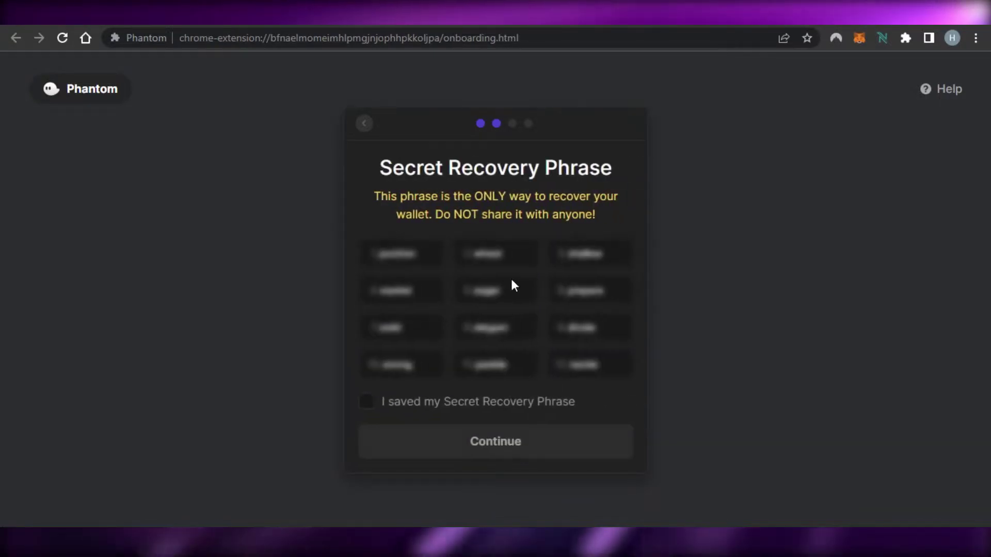
- Reveal the secret recovery phrase, confirm it is saved, and finish the wallet setup
click(485, 253)
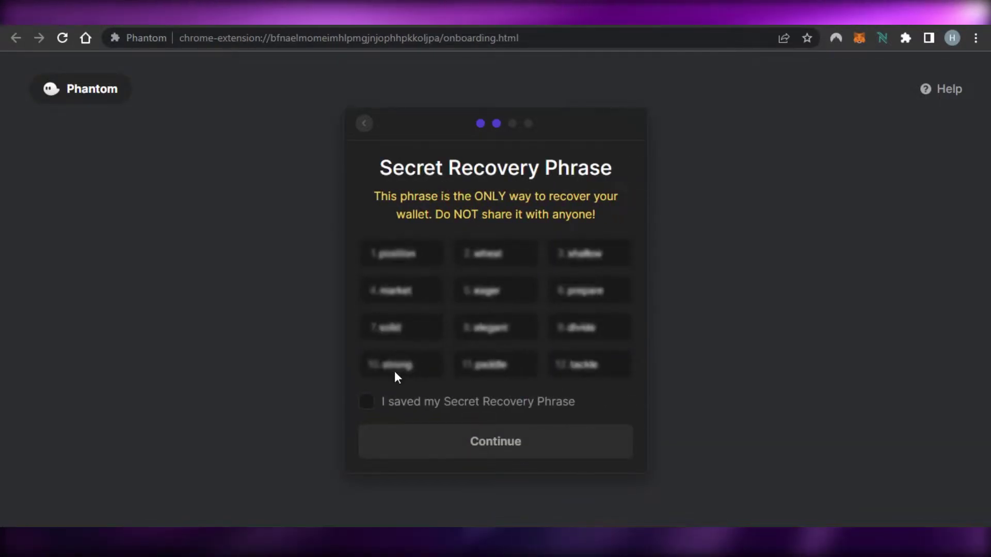
click(367, 402)
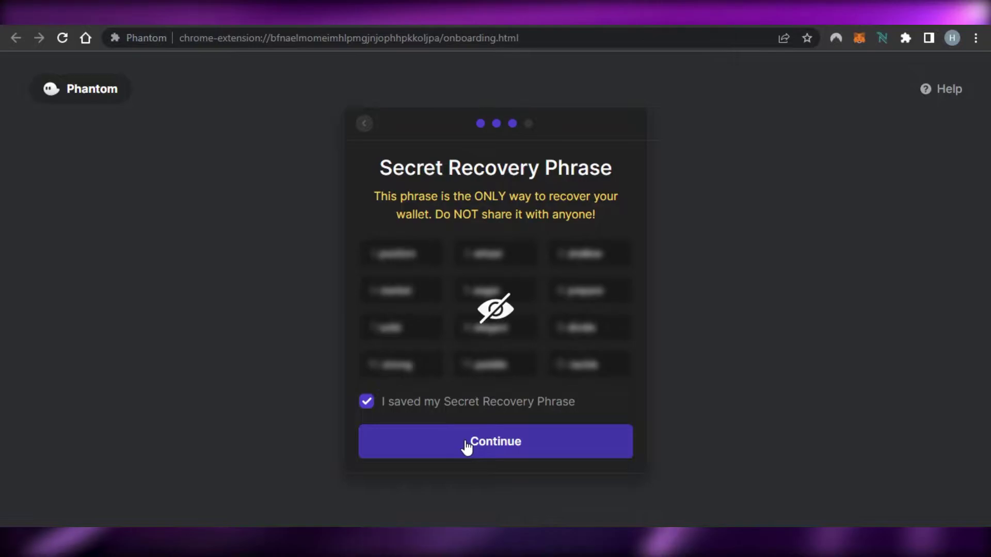
click(467, 449)
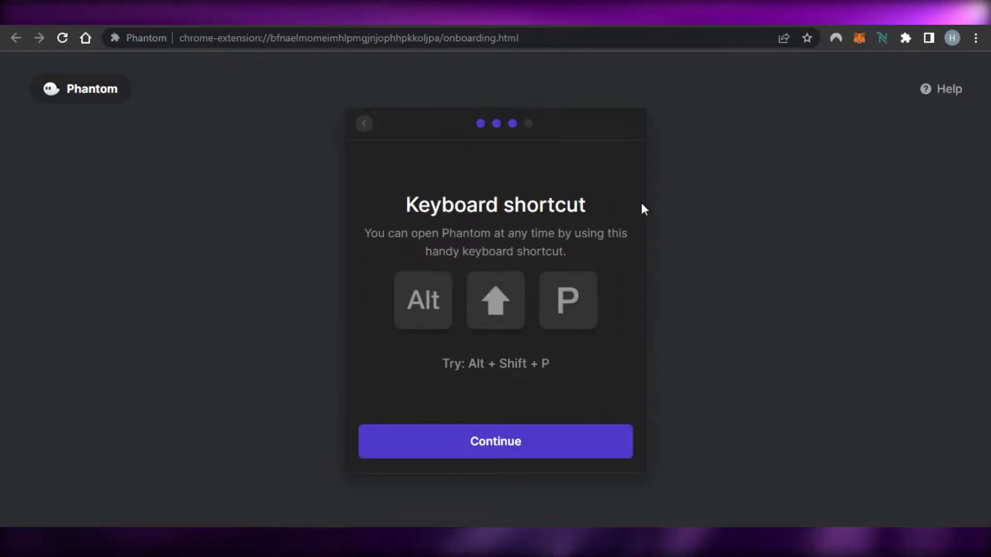
click(485, 440)
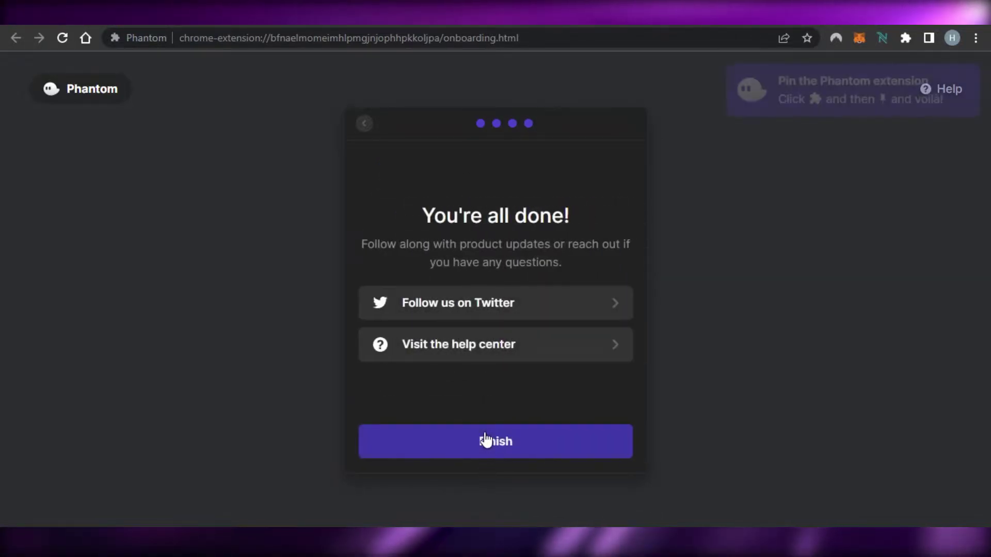
click(497, 453)
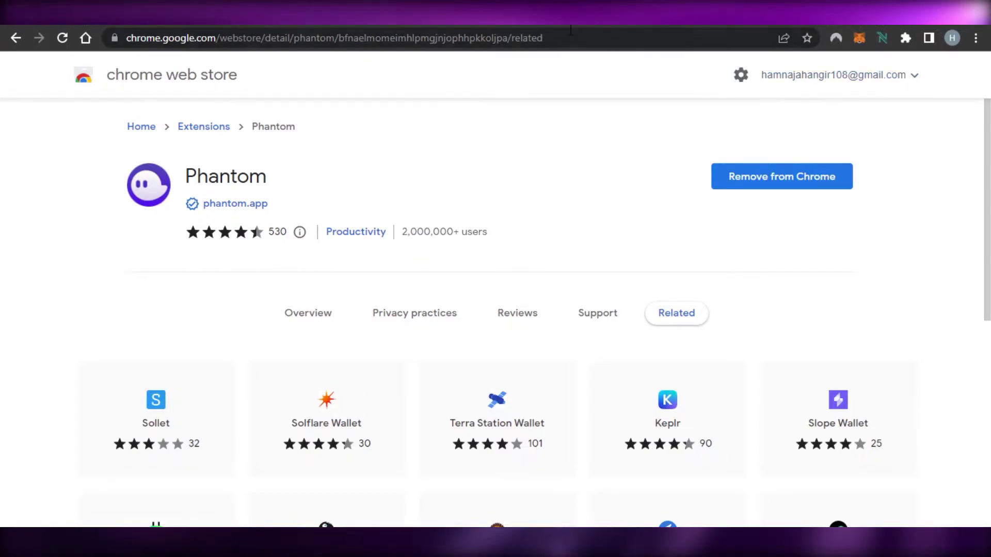
- Pin Phantom to the Chrome toolbar and open Wallet 1 showing $0.00 and 0 SOL
click(906, 38)
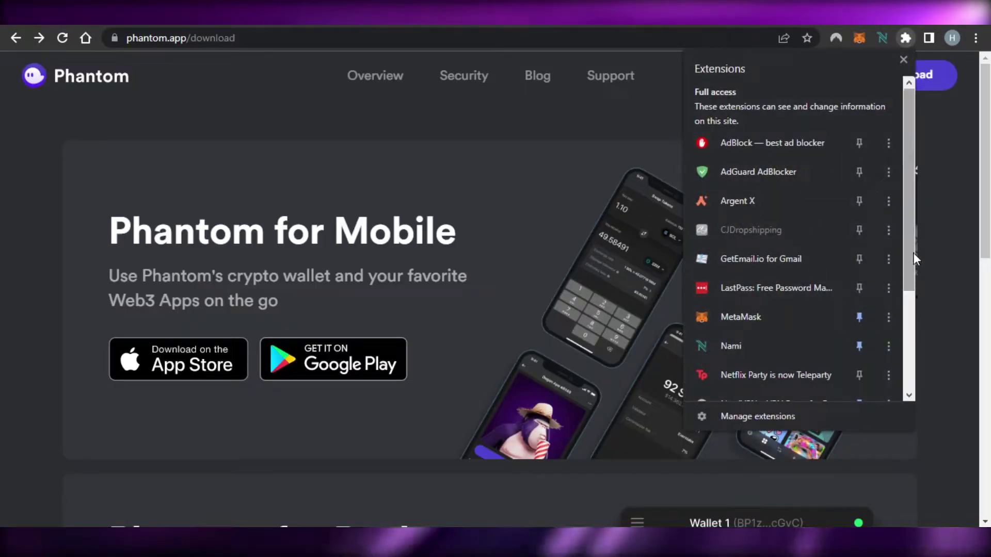
drag(911, 252, 916, 331)
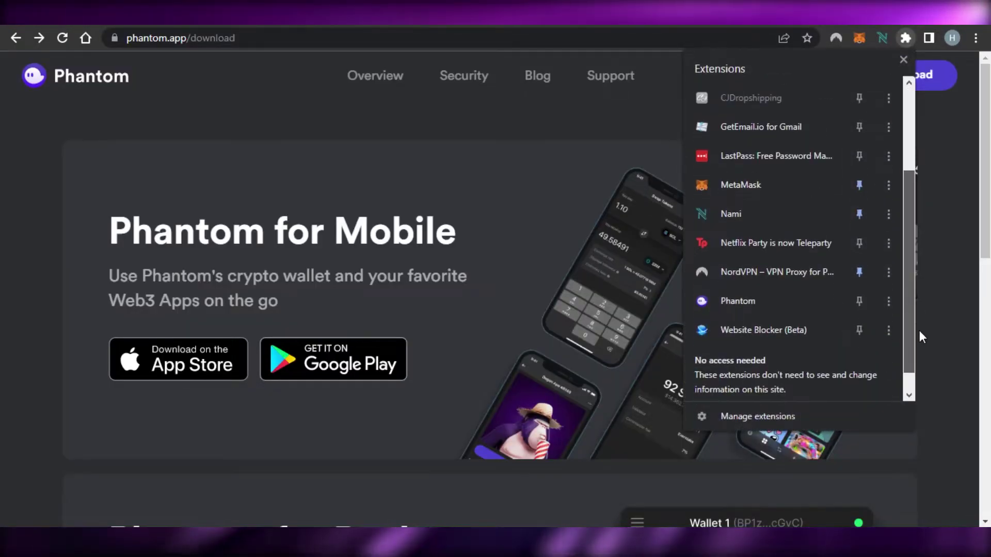
click(859, 301)
click(773, 304)
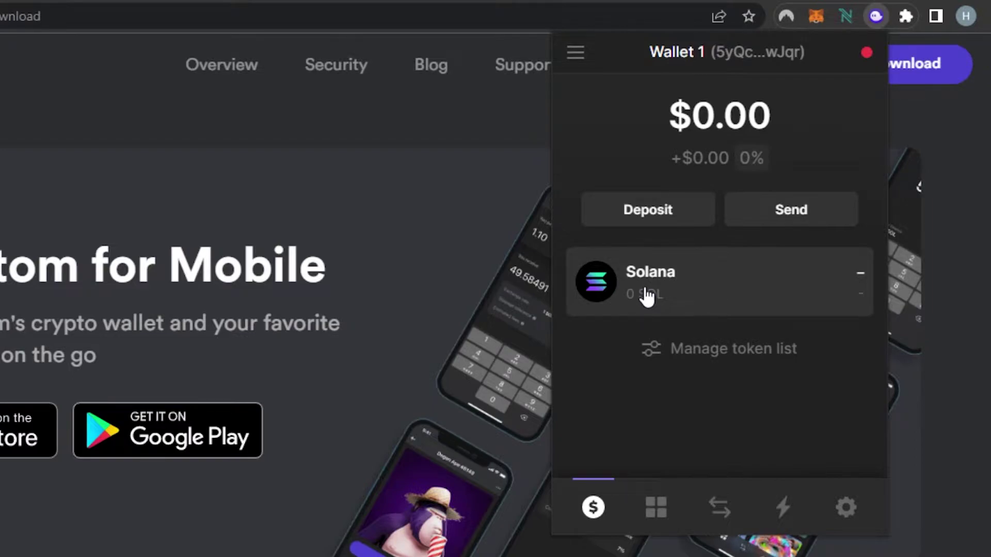
- Bring up Phantom's swap screen, paying SOL and receiving USDC at 0 amounts
click(587, 64)
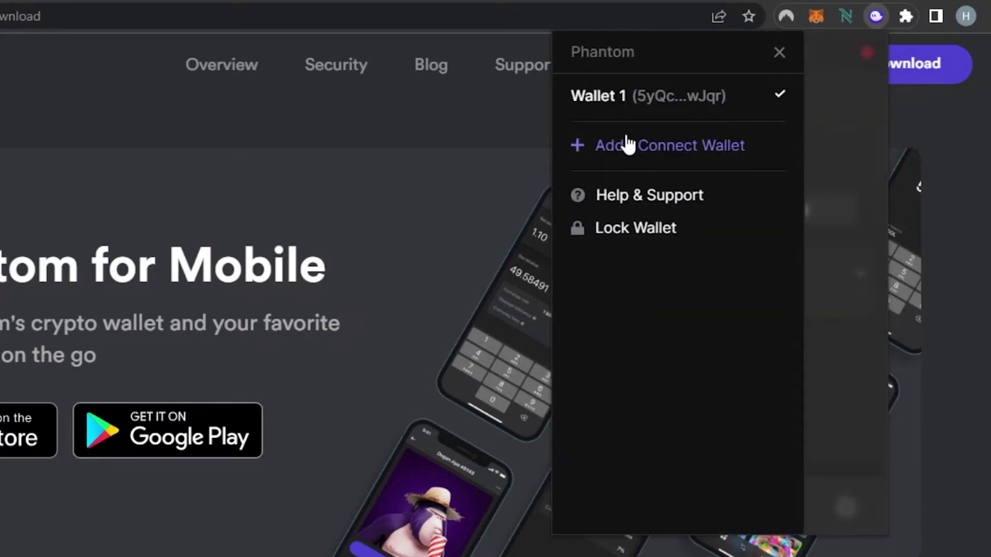
click(813, 170)
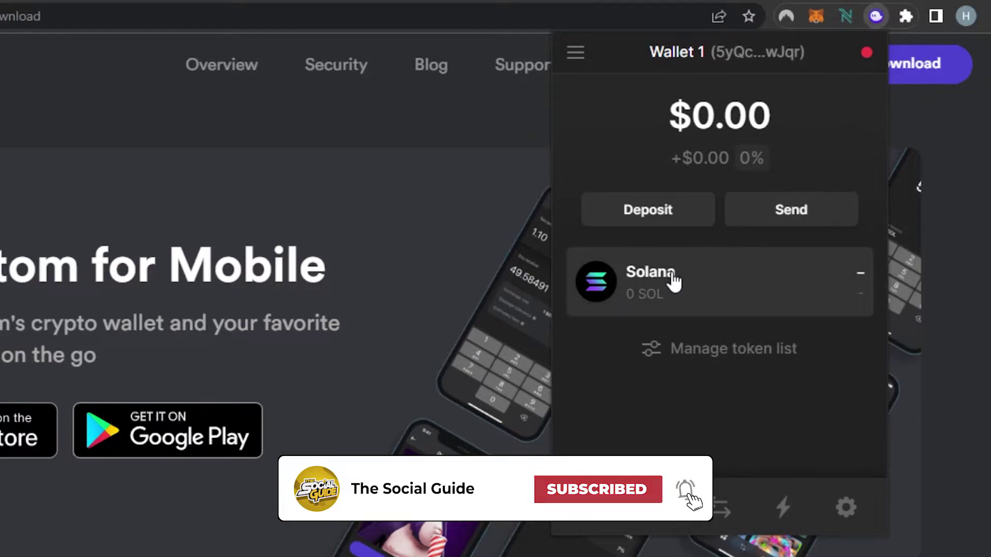
click(654, 526)
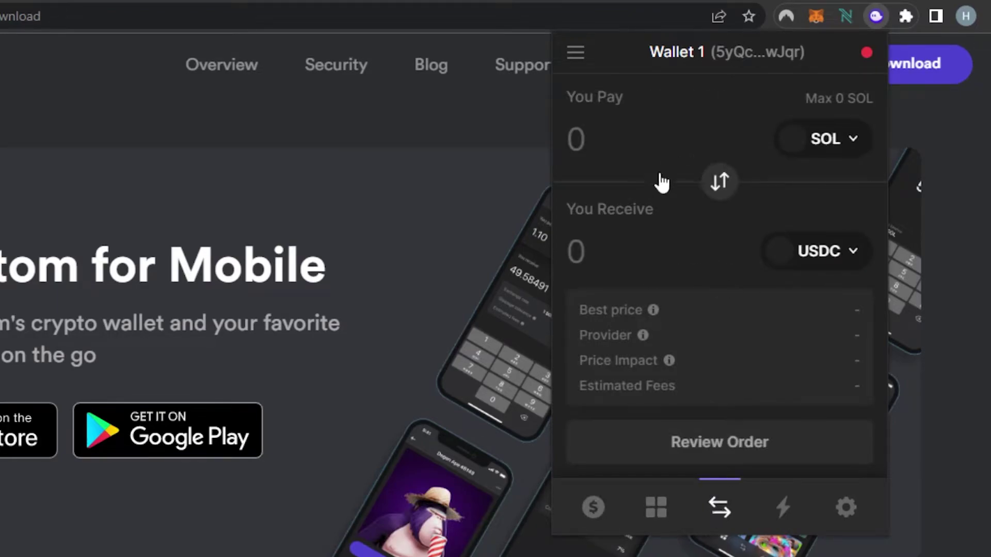
- Change the You Receive token from USDC to 1SPACE (1SP)
click(803, 150)
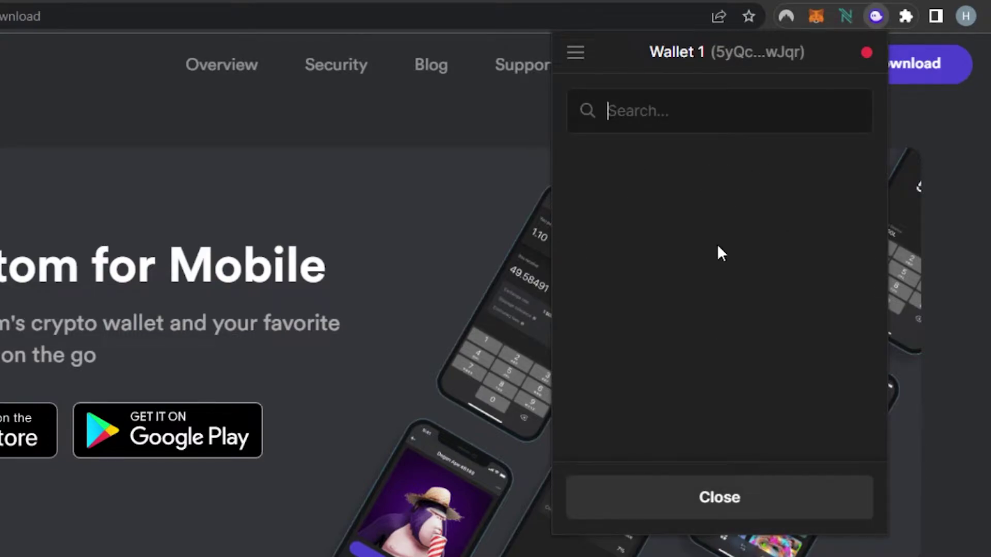
click(720, 497)
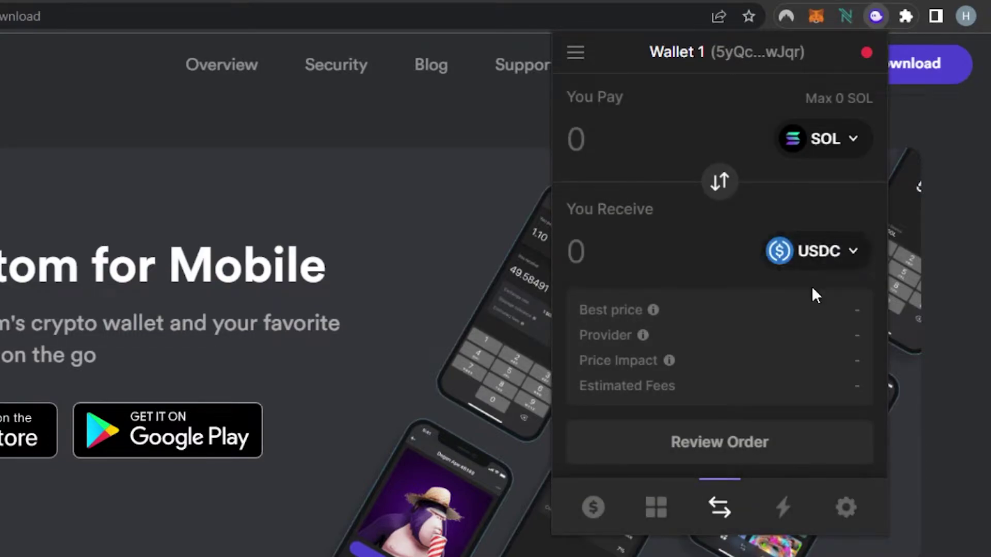
click(816, 267)
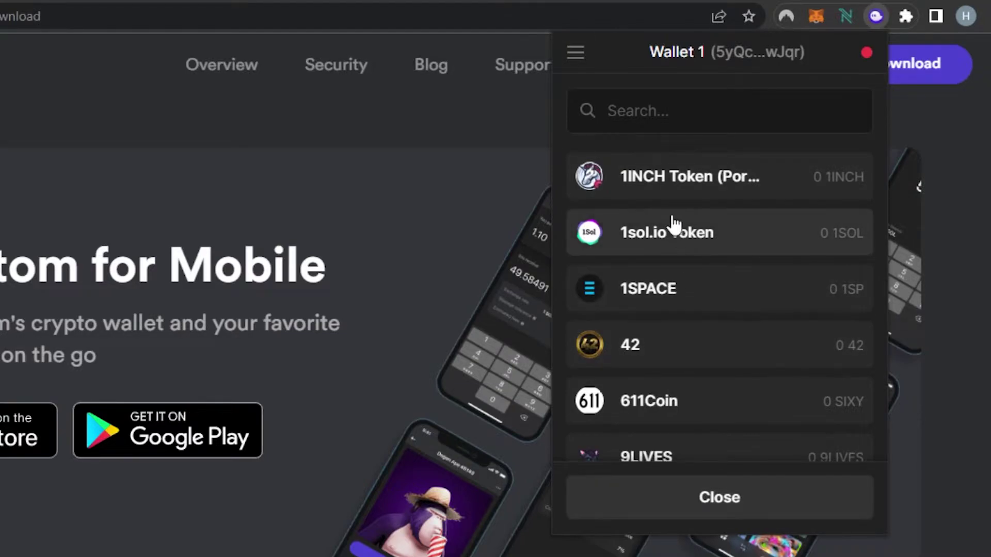
click(702, 298)
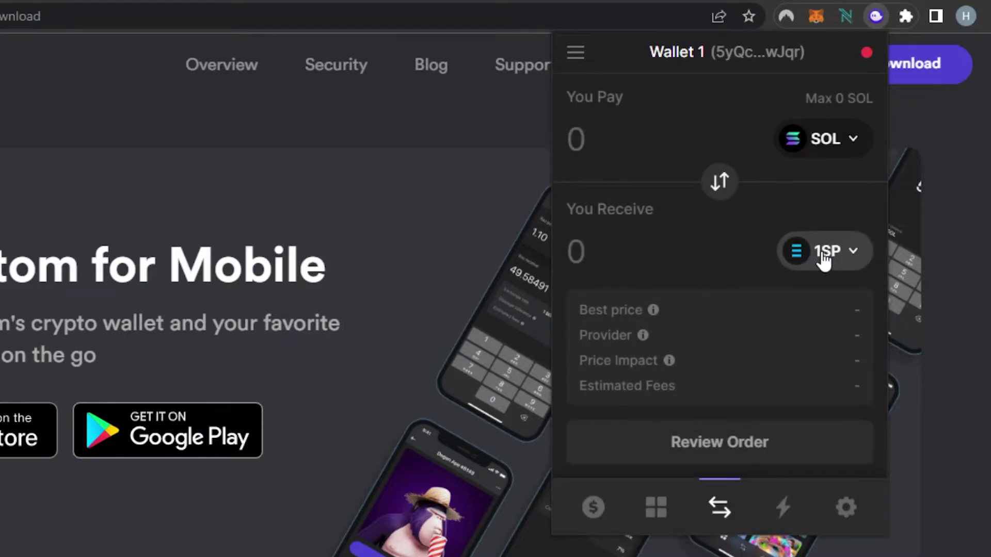
click(814, 147)
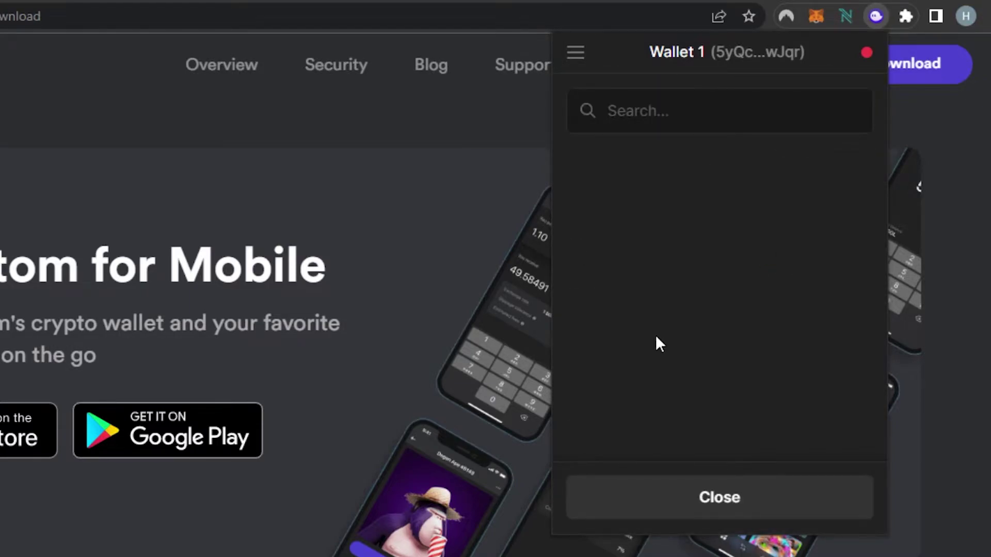
- Switch the receive token back to USDC
click(726, 511)
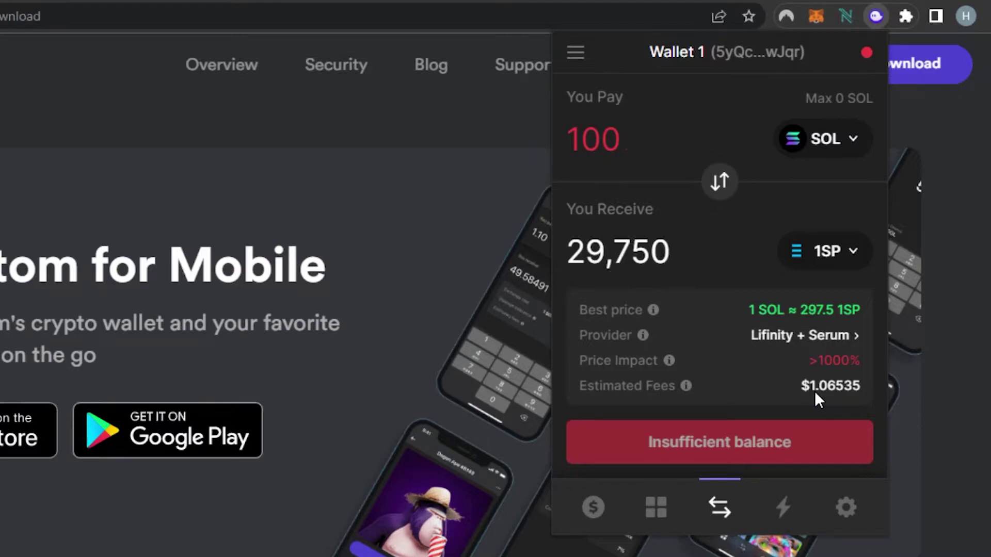
click(824, 138)
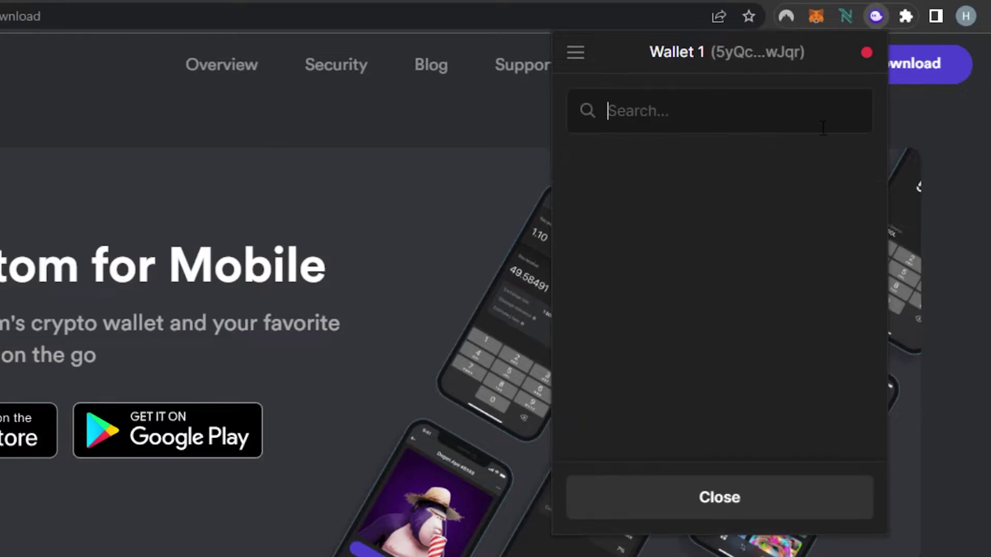
click(700, 506)
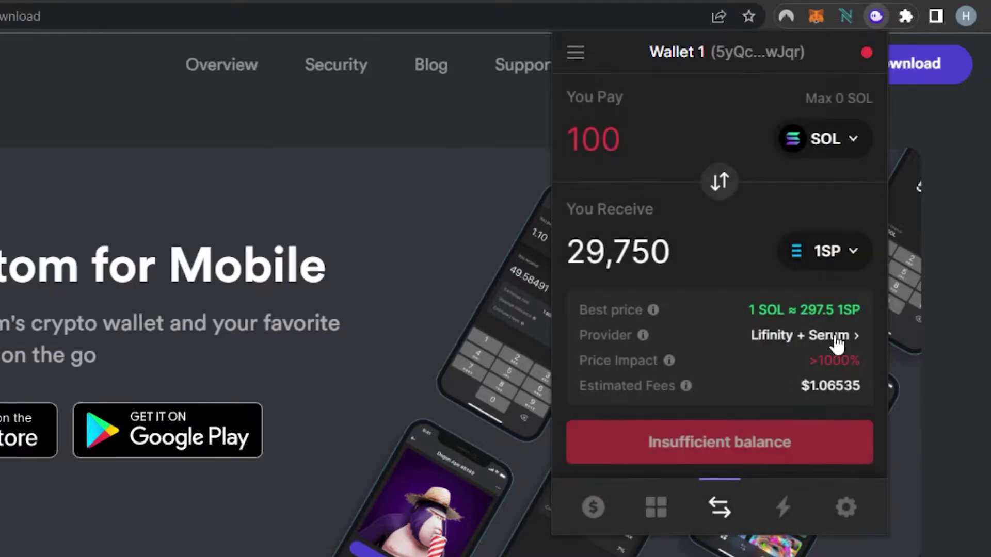
click(820, 251)
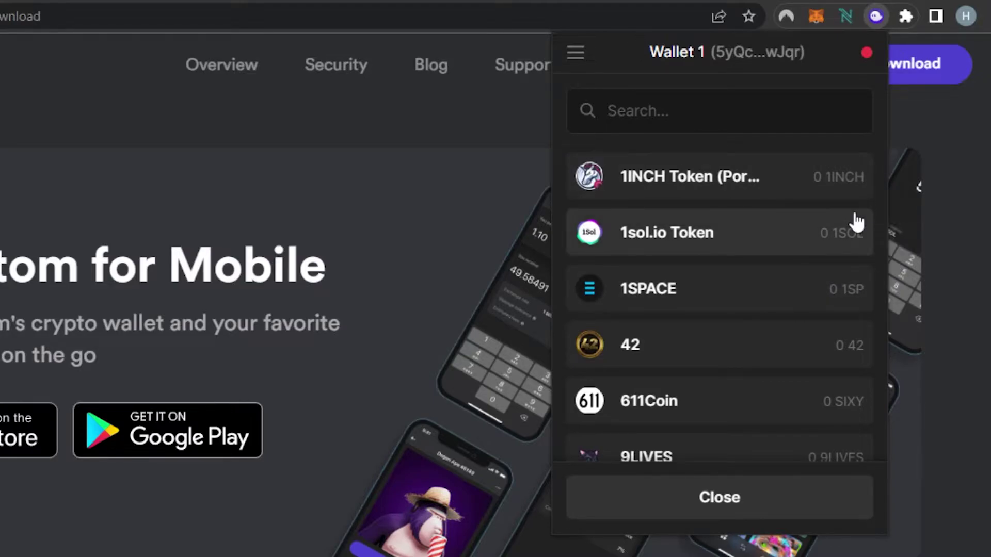
click(744, 247)
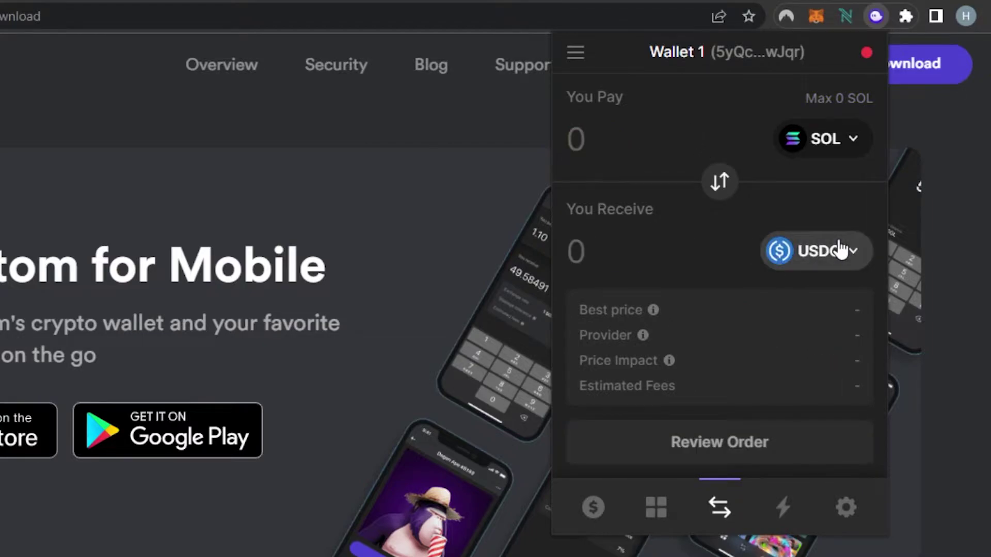
- Enter 1 SOL to pay and compare the Top 5 provider quotes, led by Orca + Raydium
click(595, 138)
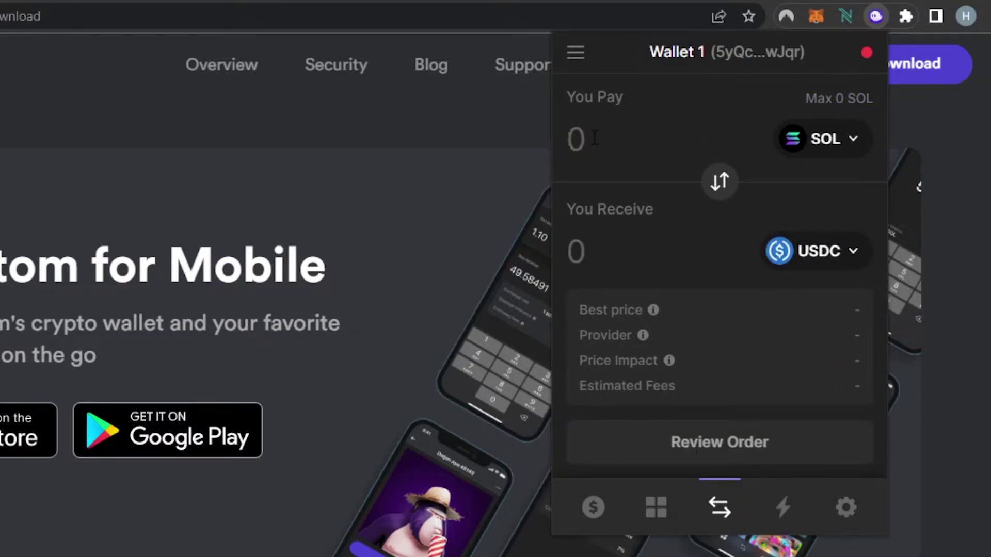
text(1)
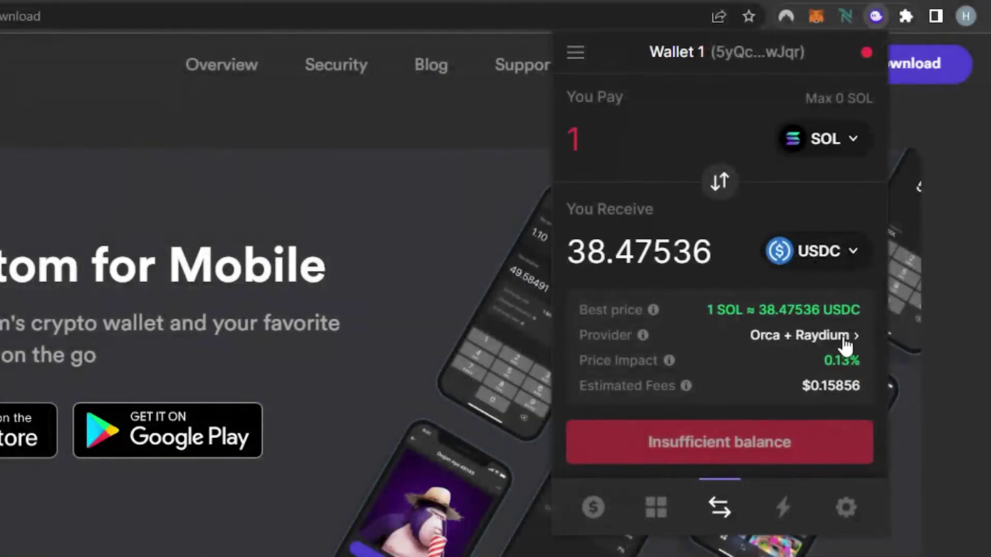
click(838, 339)
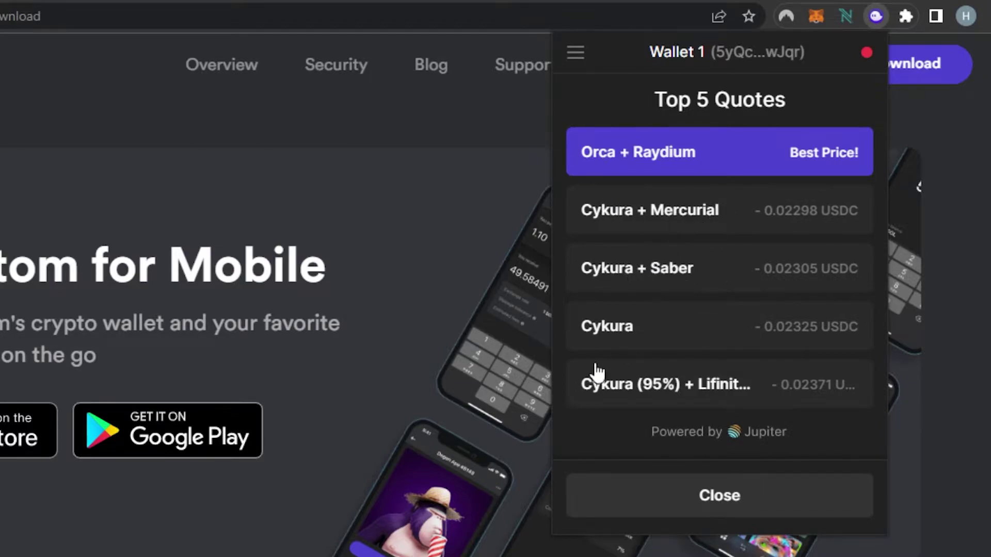
- Raise the pay amount to 100 SOL, quoting about 3,838.44 USDC
click(706, 508)
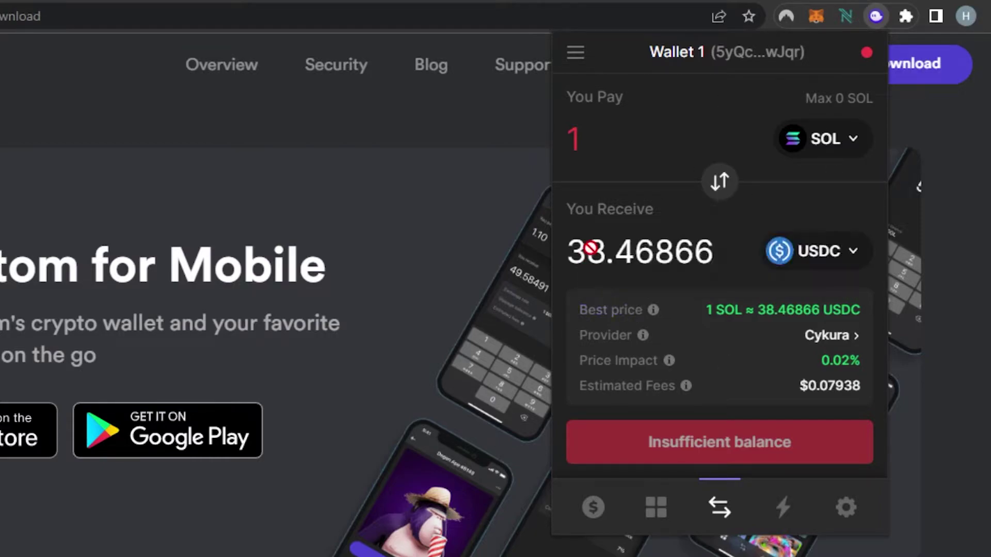
text(0)
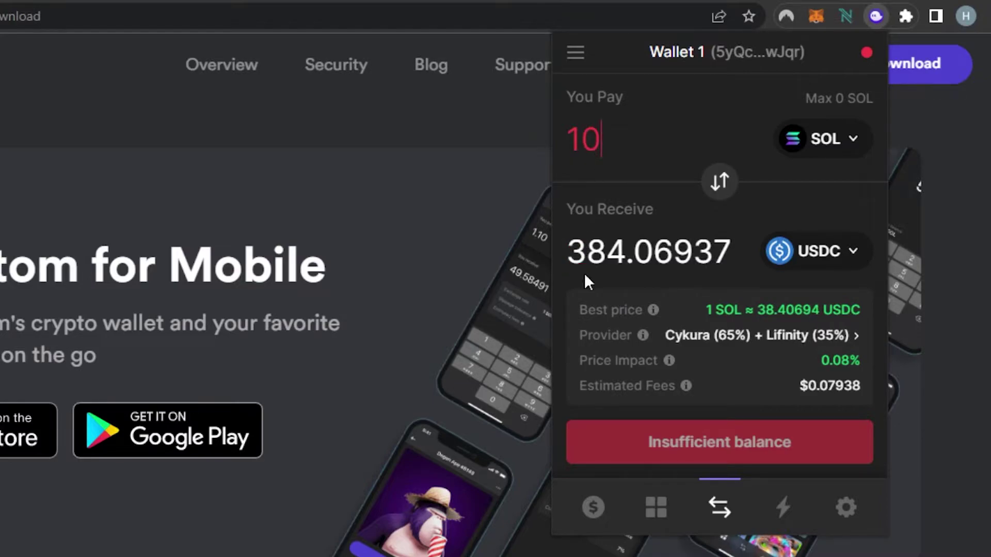
text(0)
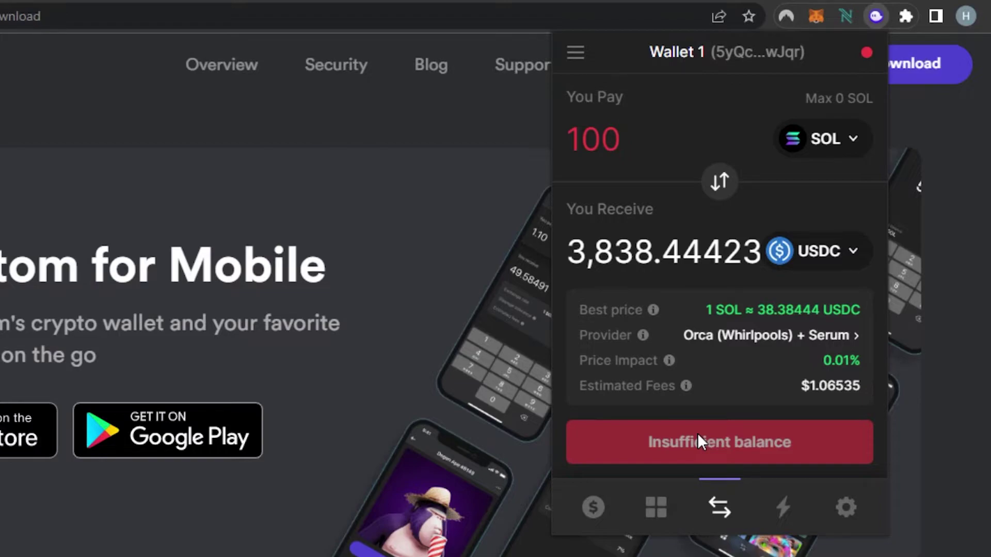
- Check the empty activity view, then open the deposit token list from the balance view
click(784, 512)
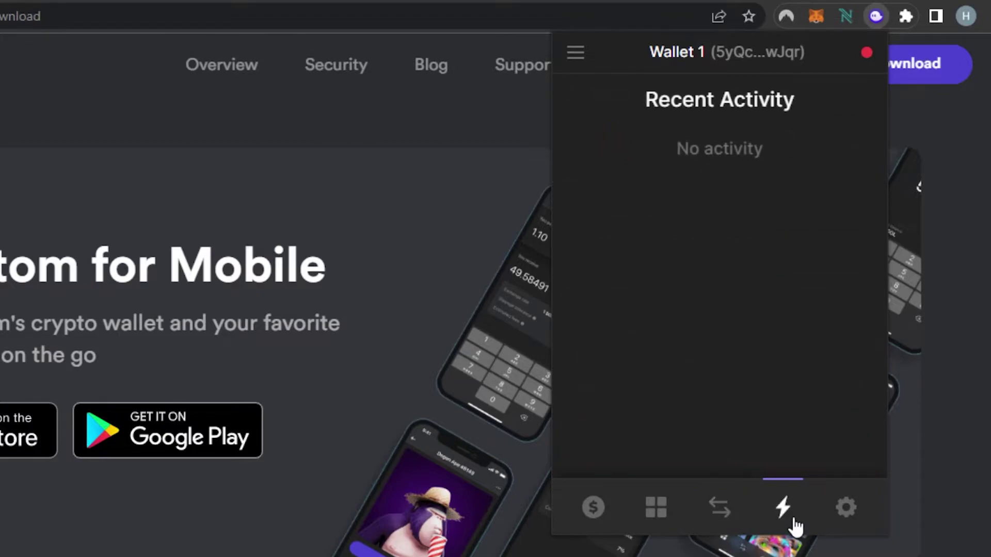
click(594, 510)
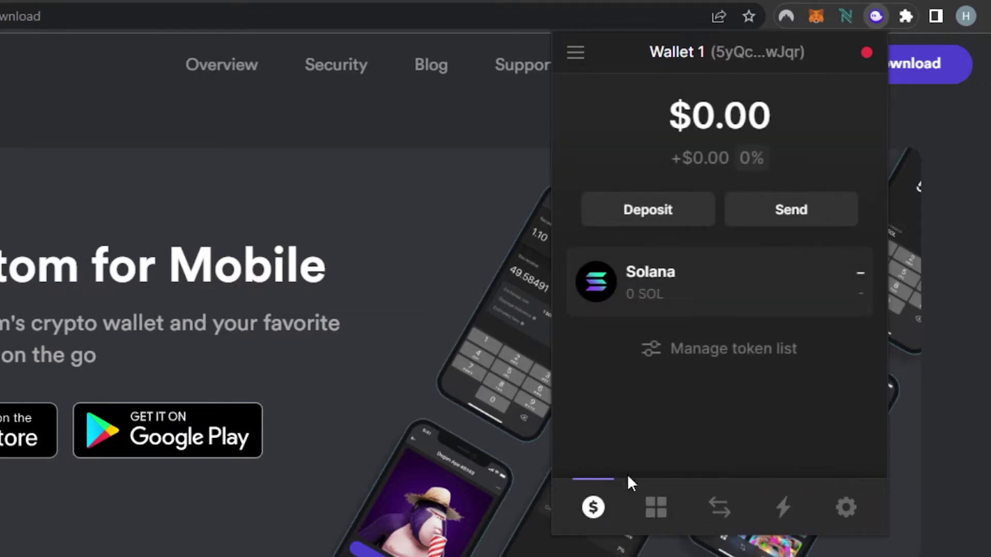
click(674, 214)
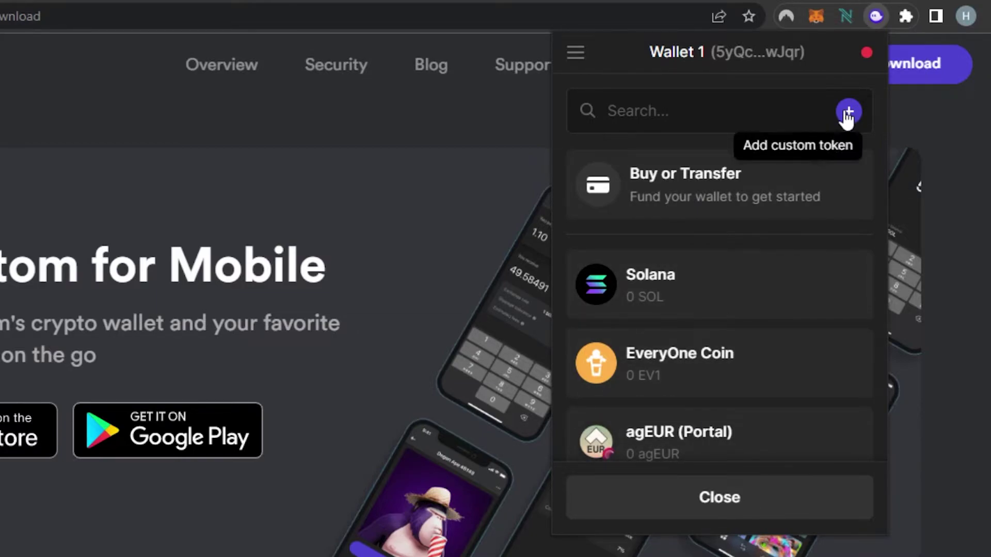
click(847, 114)
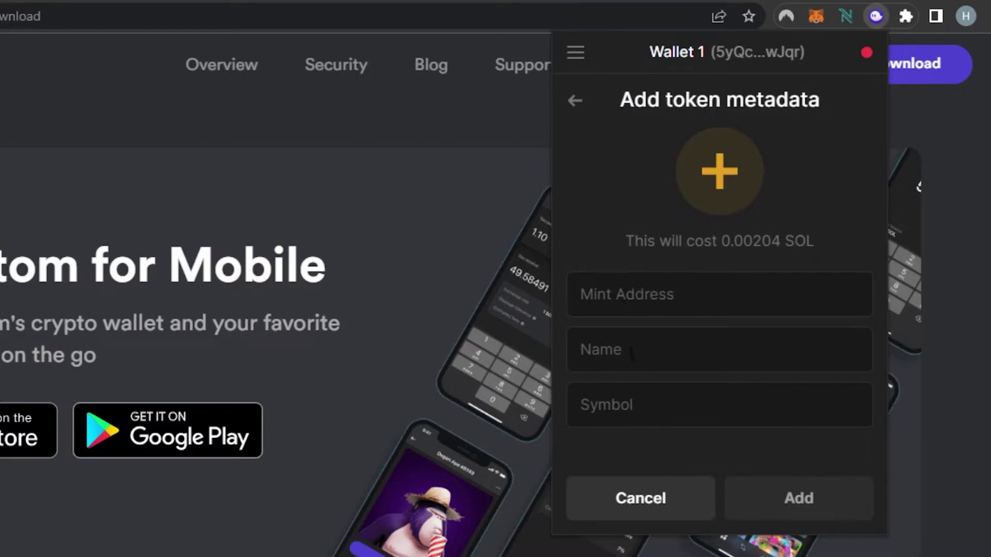
click(655, 506)
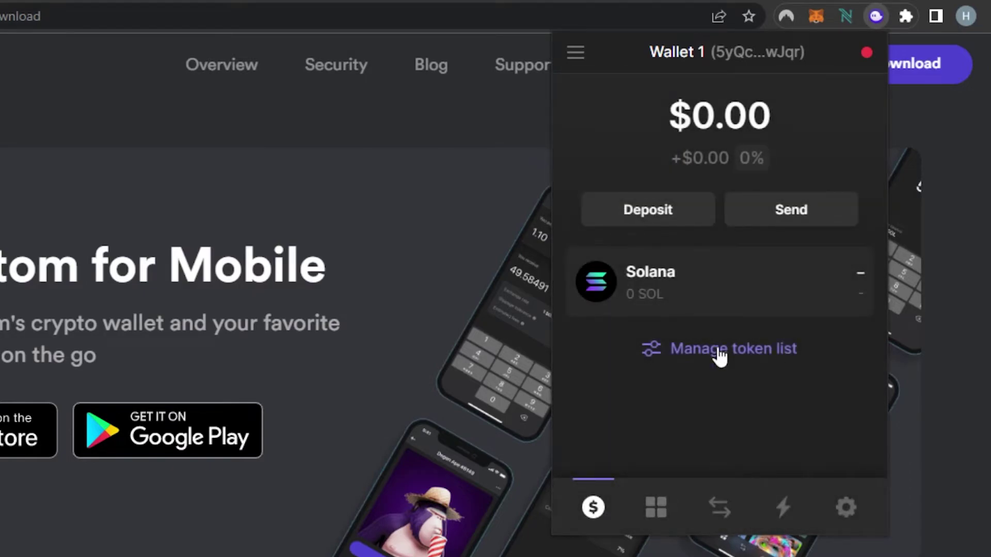
click(696, 350)
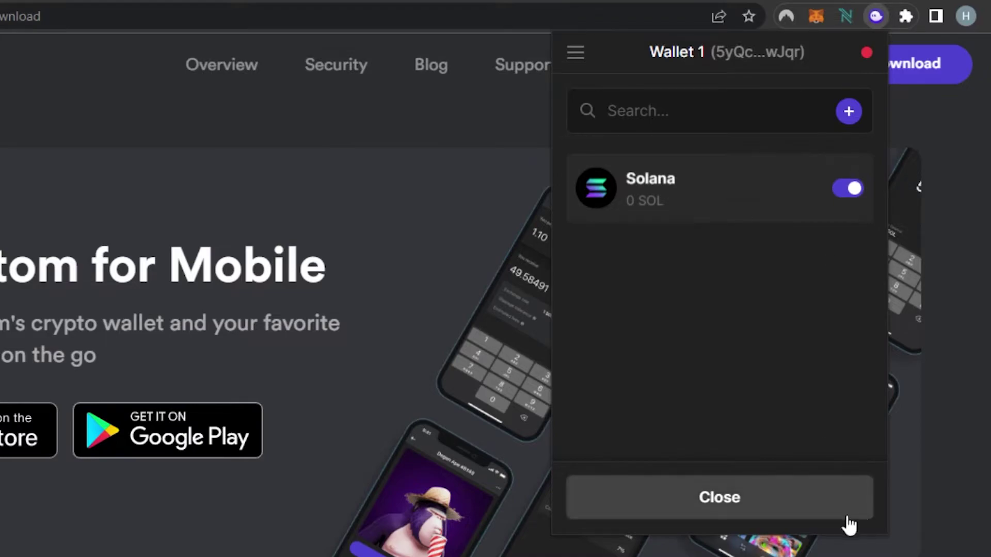
click(791, 514)
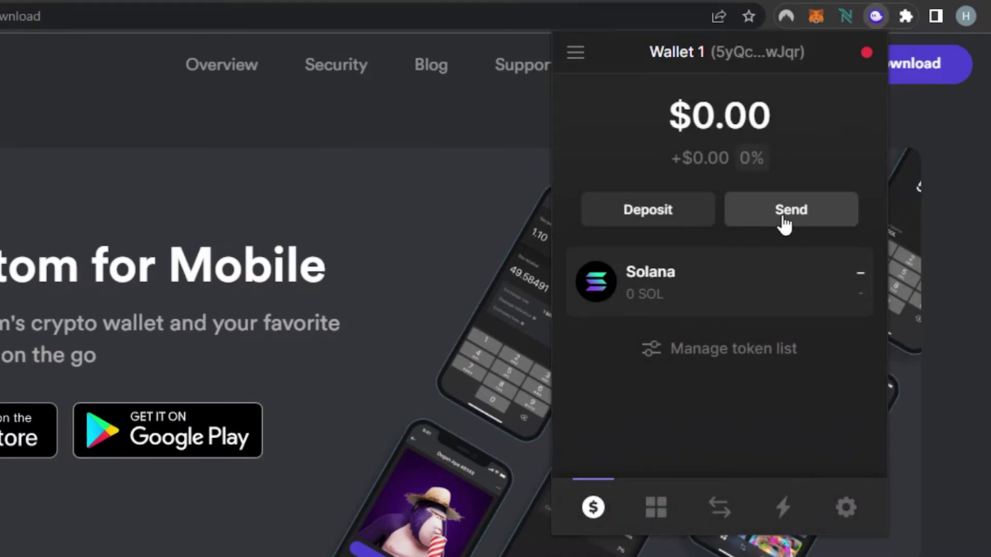
click(803, 206)
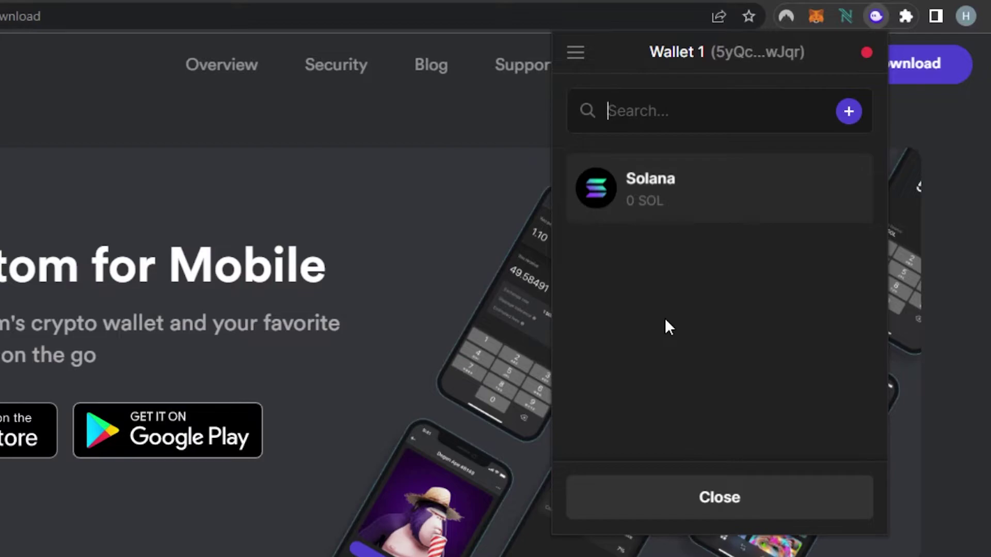
click(660, 497)
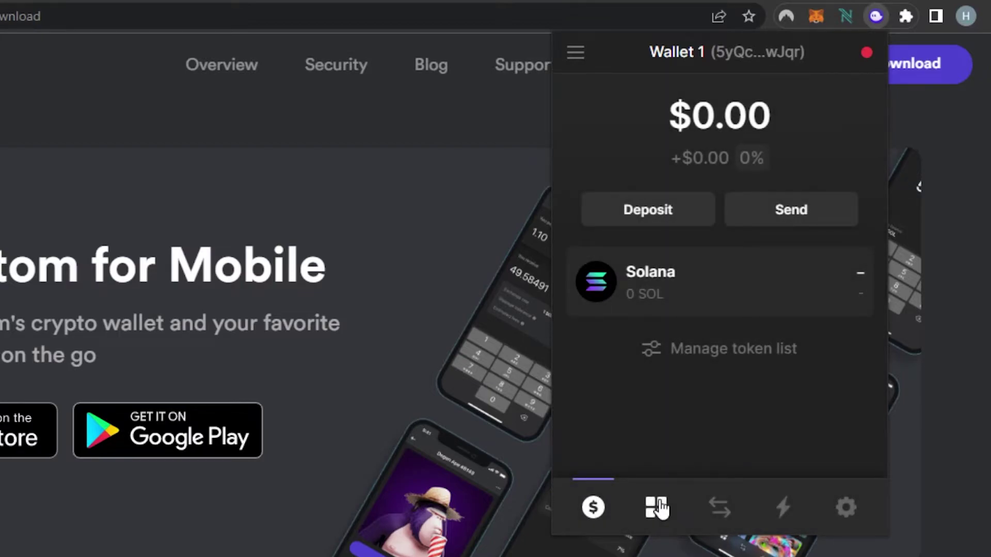
click(584, 57)
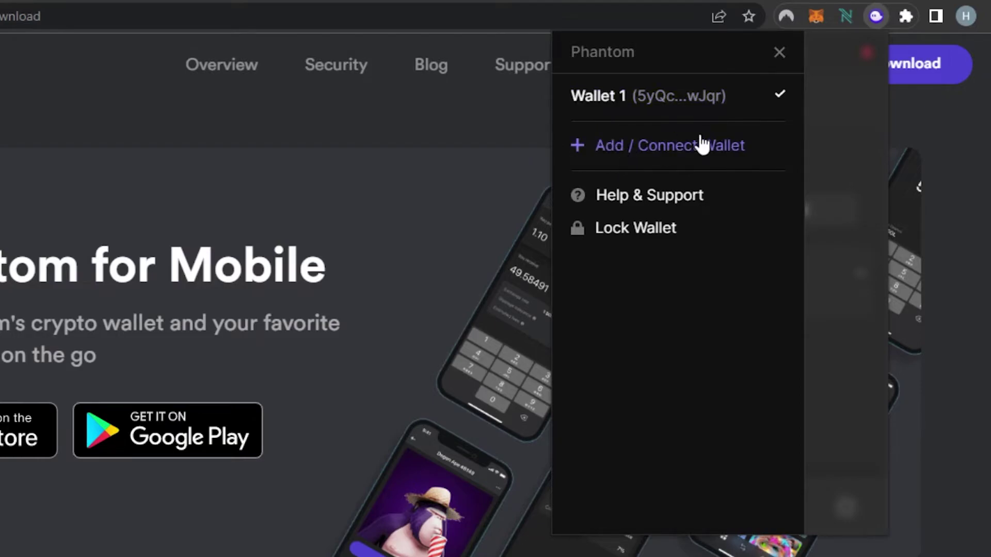
click(781, 61)
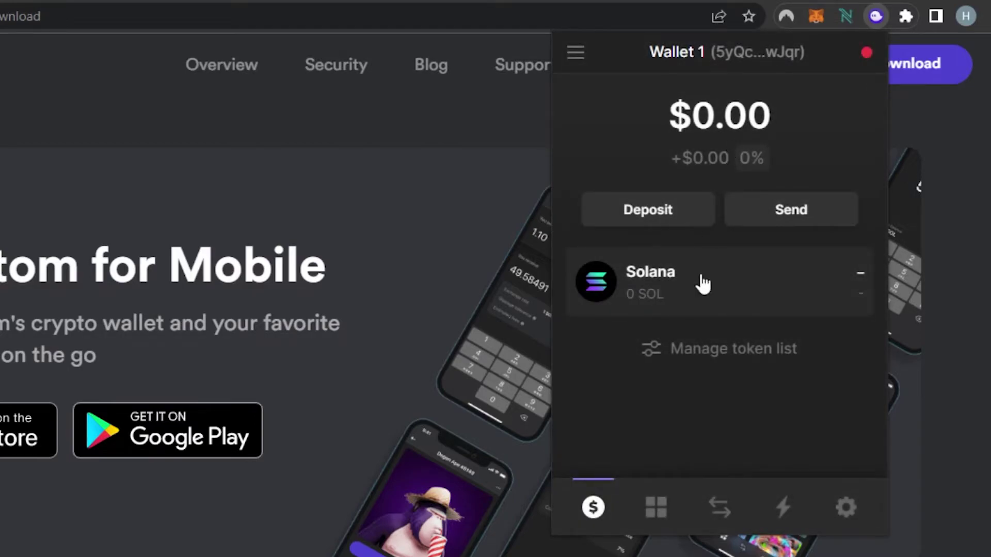
click(782, 511)
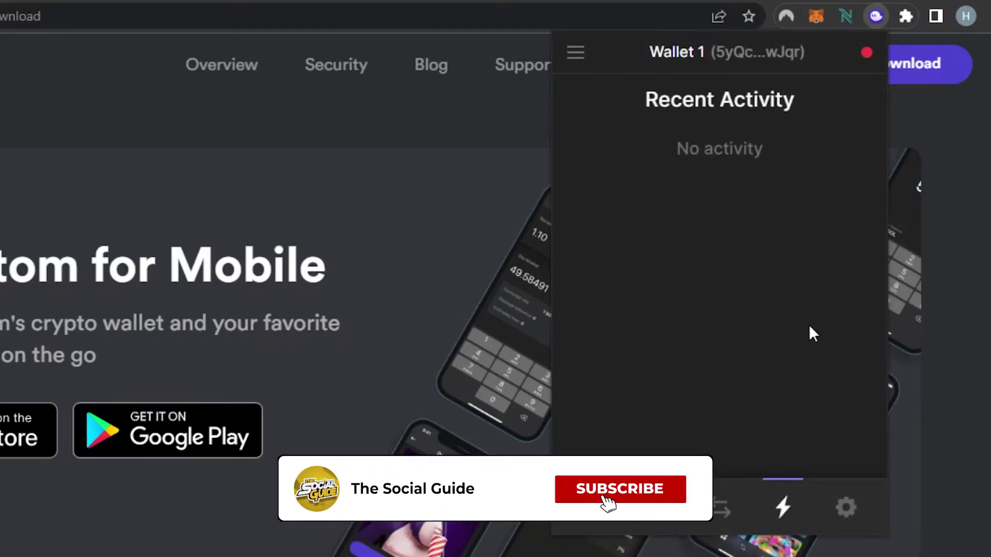
click(844, 508)
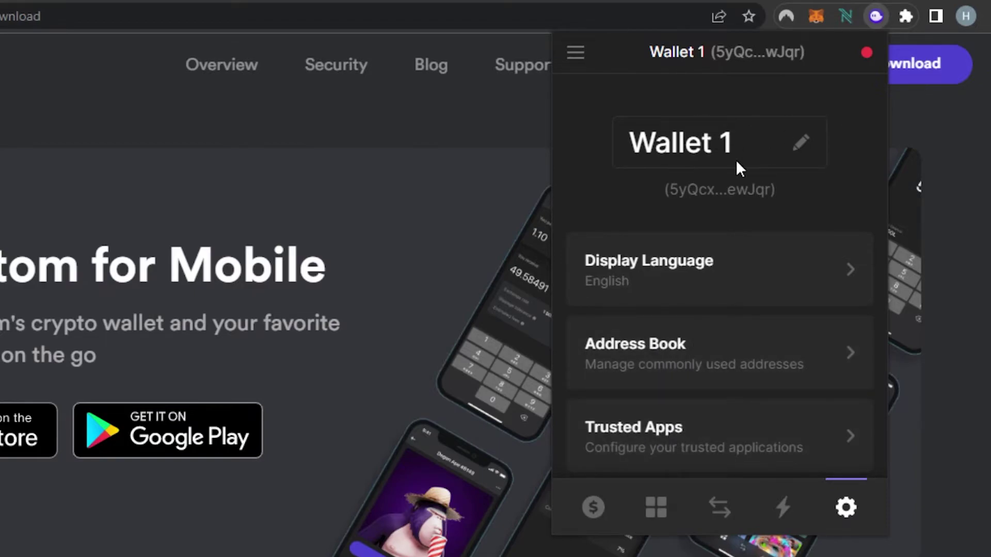
click(593, 508)
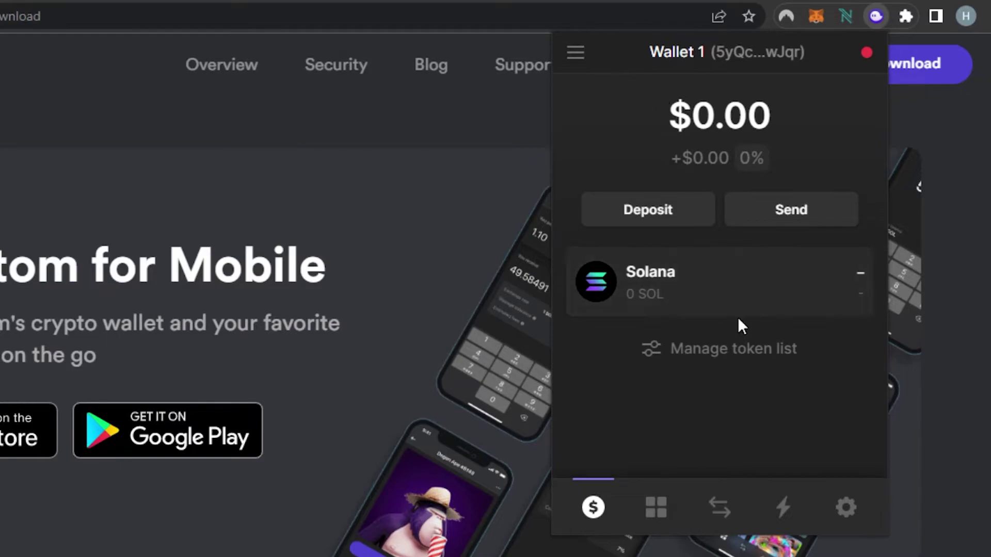
- Rename Wallet 1 to 'test wallet' in Settings and check the new name in the account menu
click(848, 508)
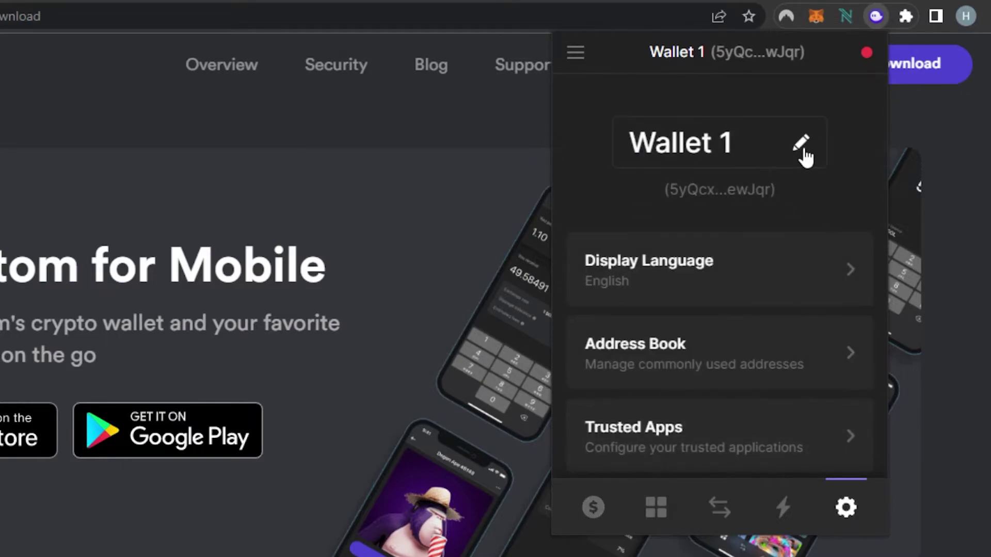
click(804, 147)
text(te)
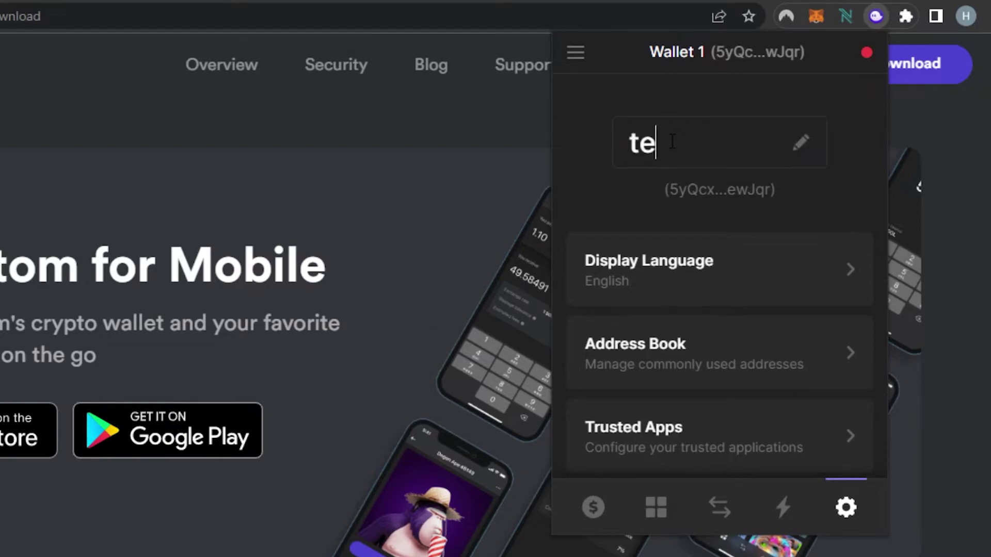
text(st wallet)
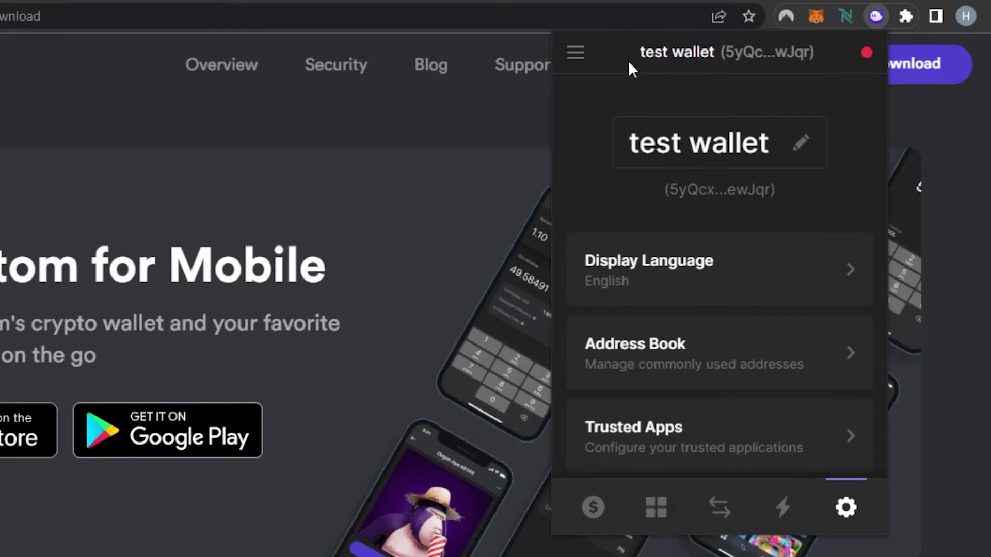
click(576, 57)
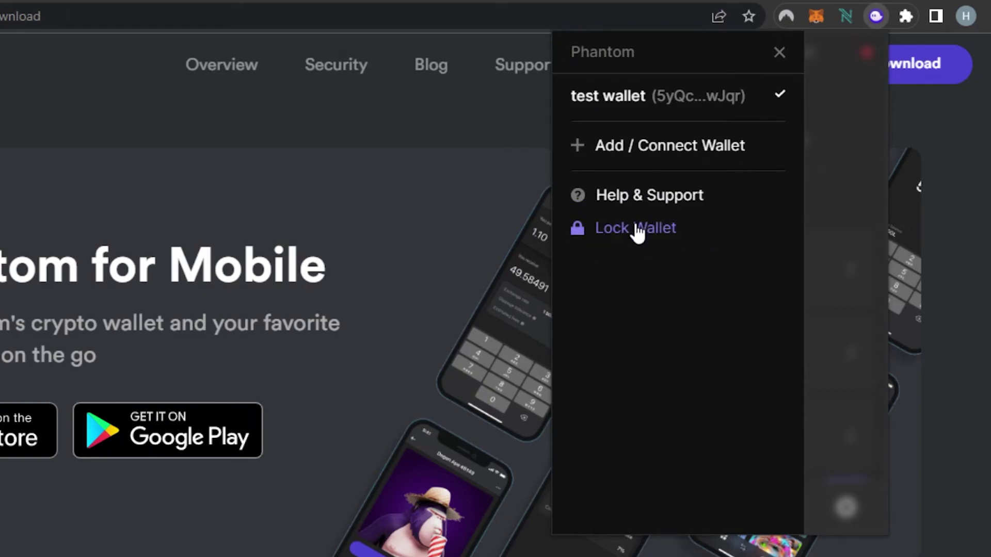
- Close the account menu and open the Solana token page from the balance view, showing 0 SOL
click(831, 233)
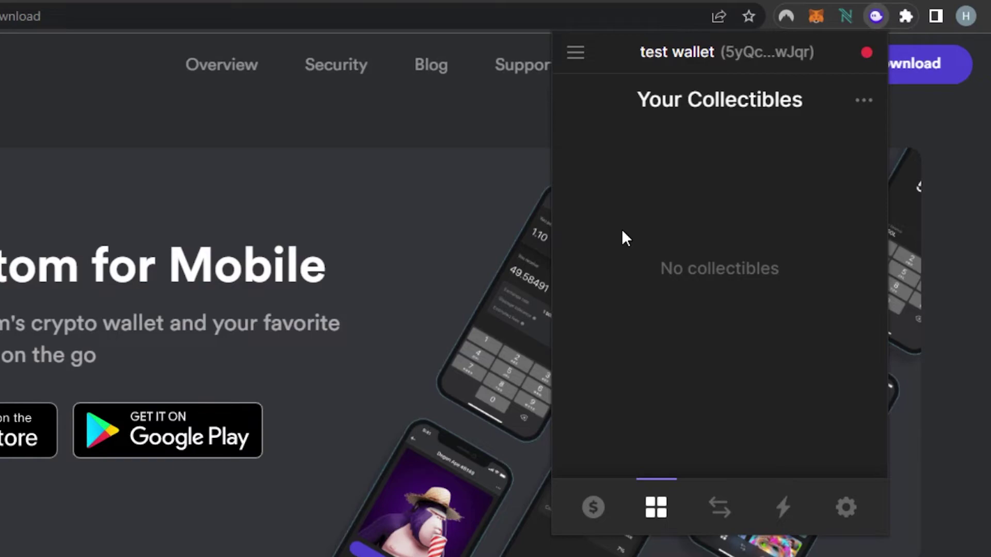
click(586, 528)
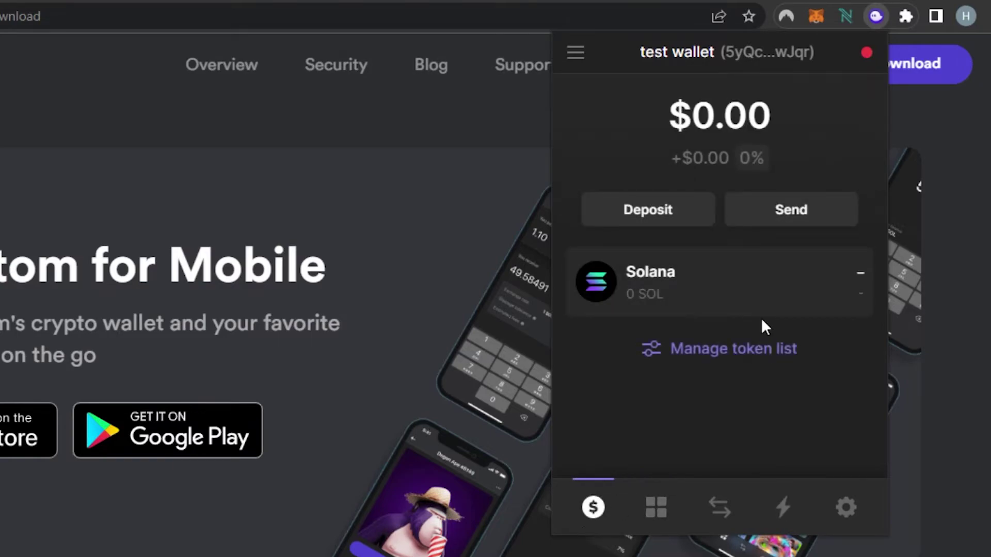
click(730, 265)
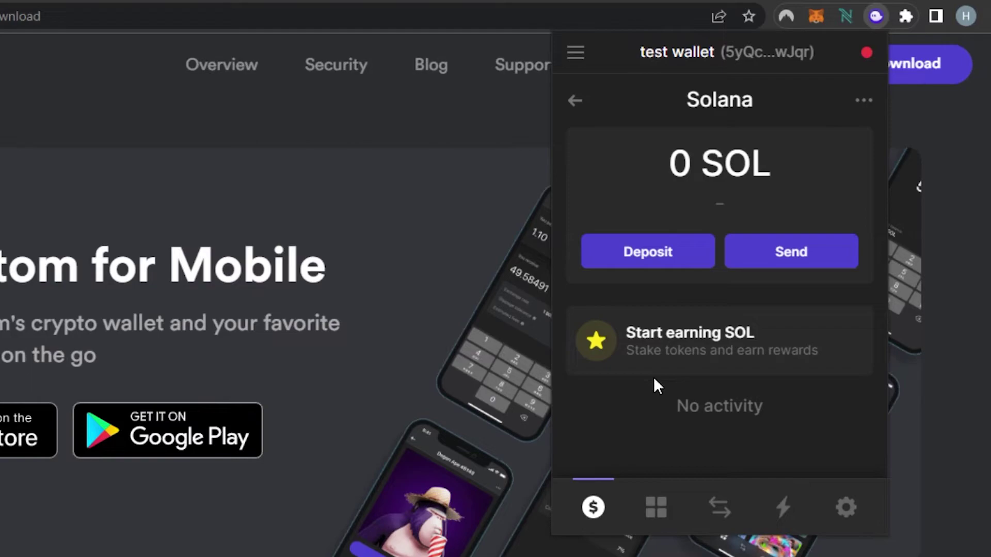
- Start staking SOL with the first validator (50% commission) and enter an amount of 10
click(693, 356)
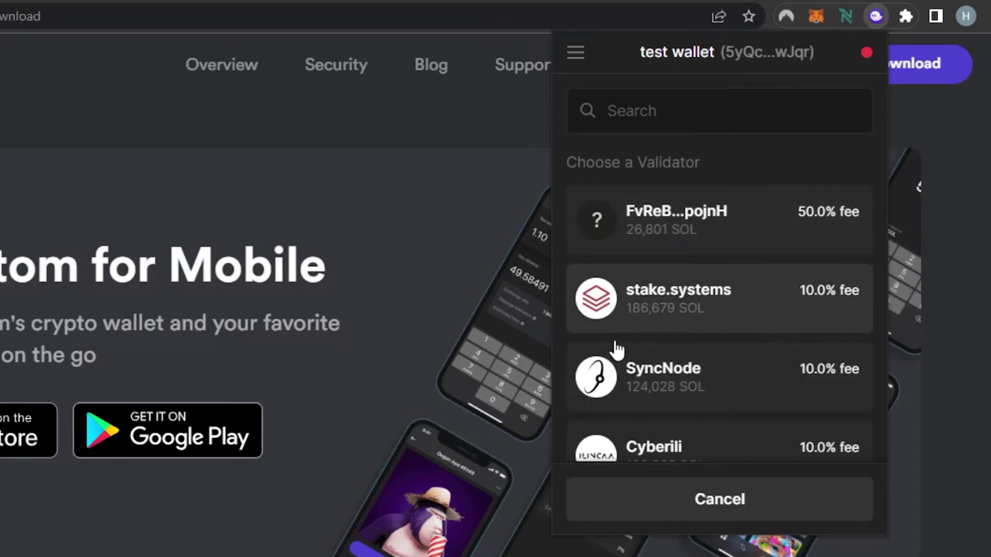
click(645, 238)
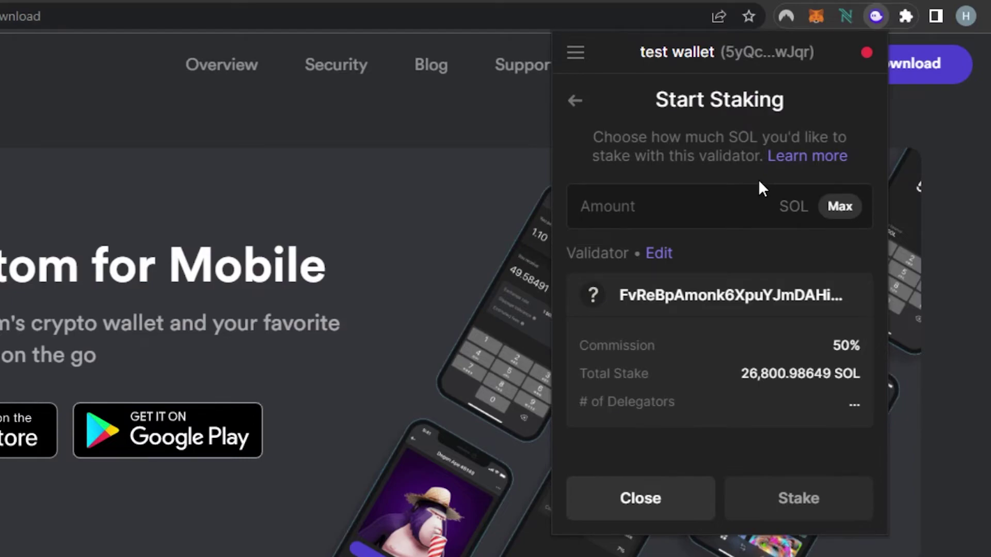
click(695, 209)
text(1)
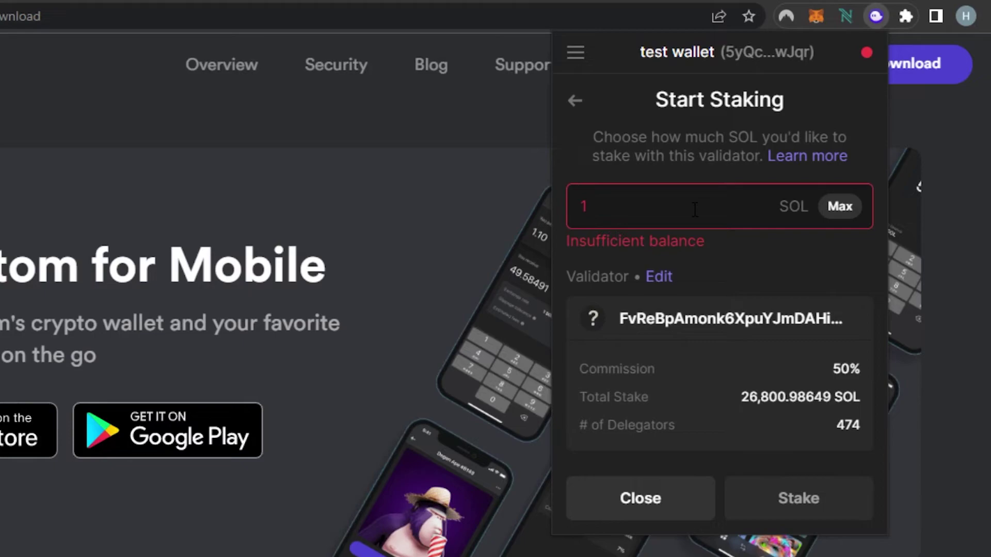
text(0)
- Switch the validator to SyncNode with 1 SOL, then cancel staking to return to the Solana page
click(575, 100)
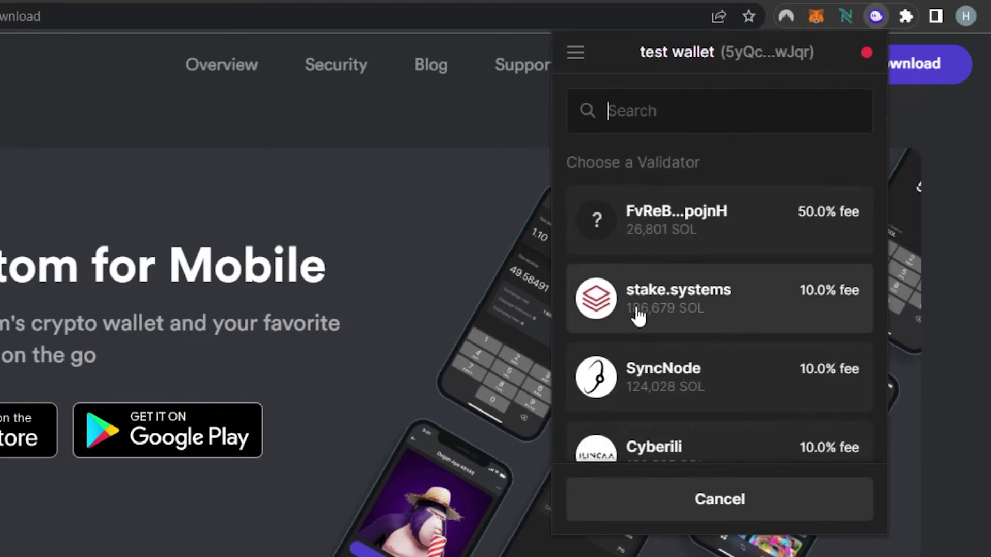
click(668, 390)
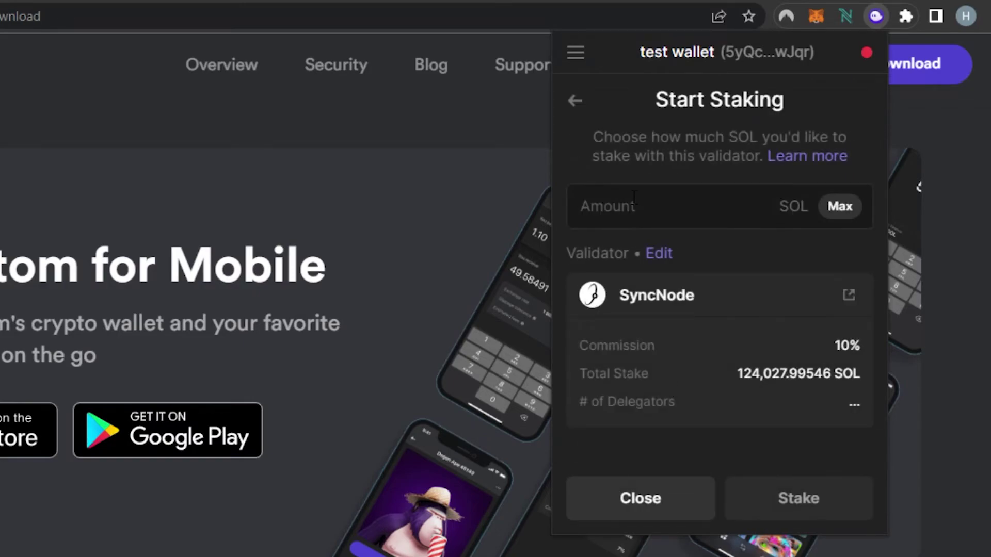
text(1)
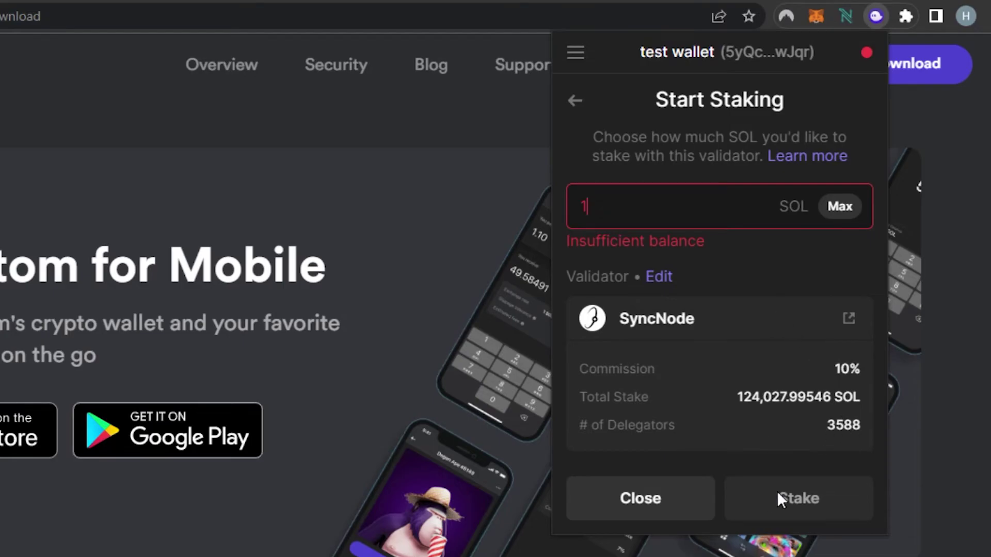
click(636, 521)
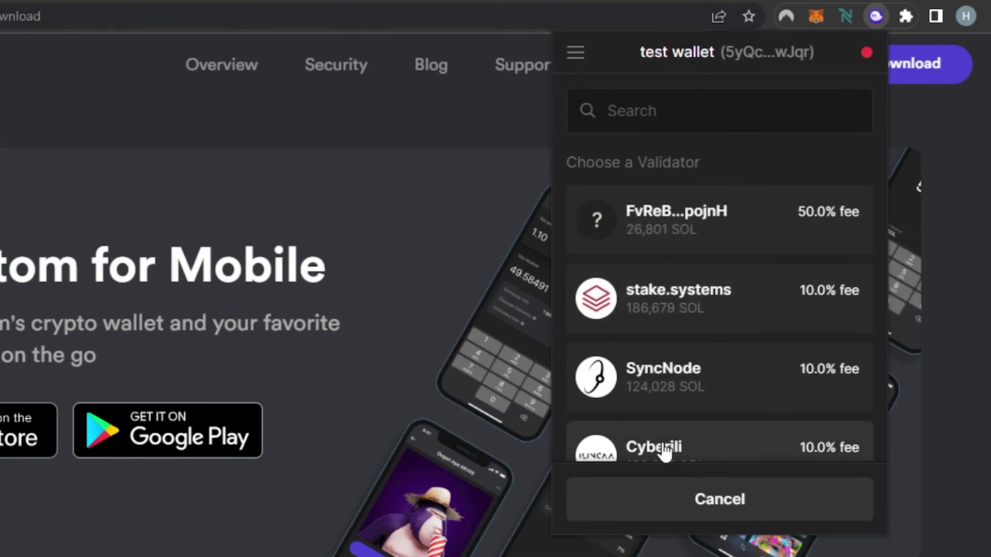
click(671, 502)
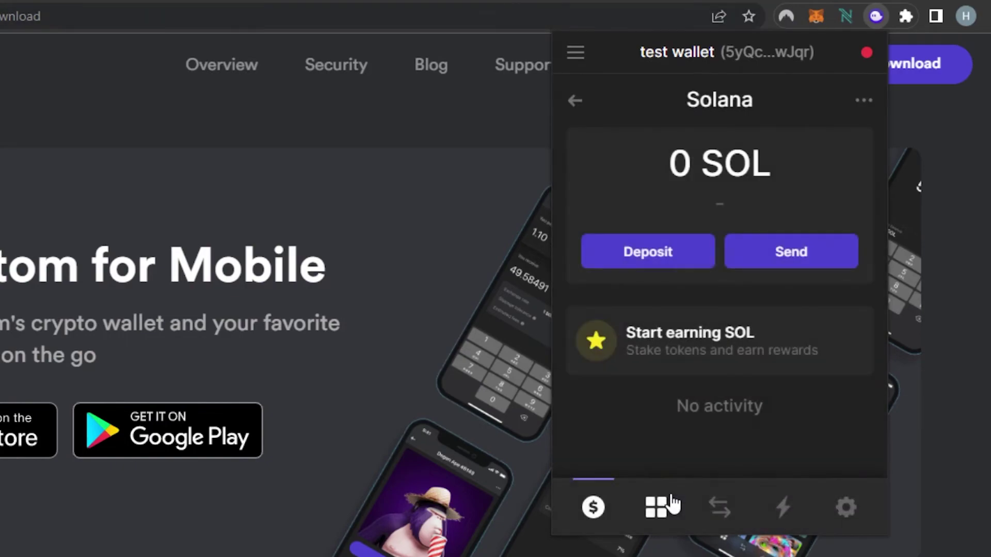
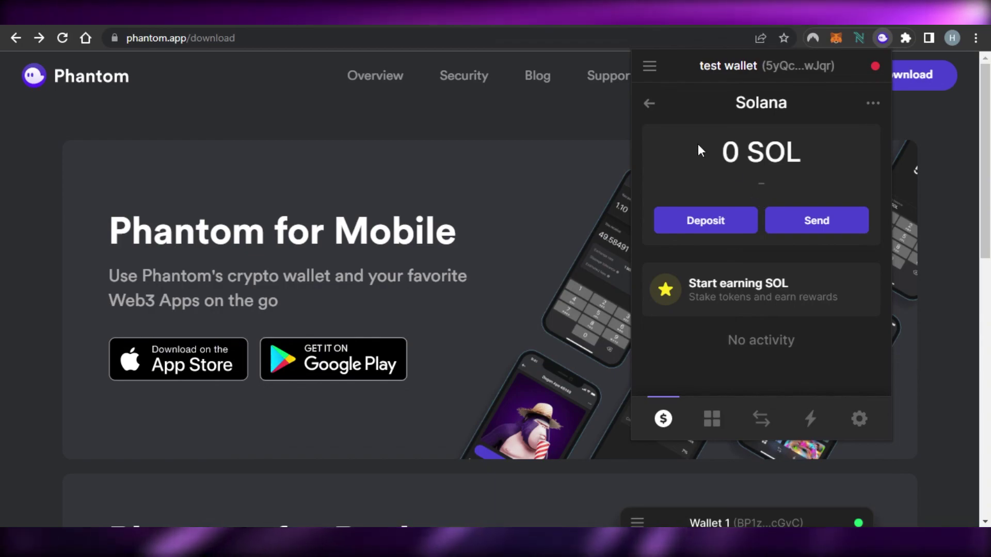
click(649, 103)
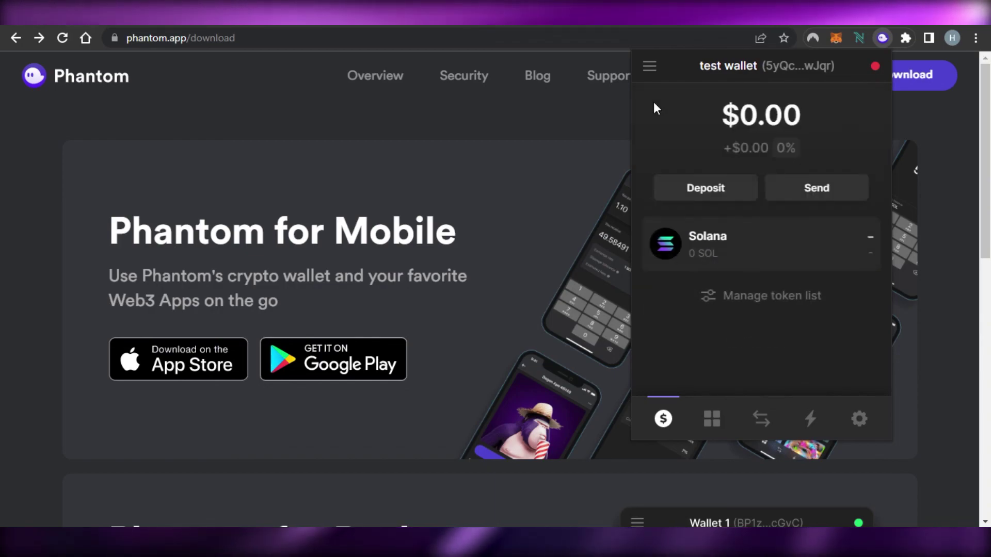
click(713, 266)
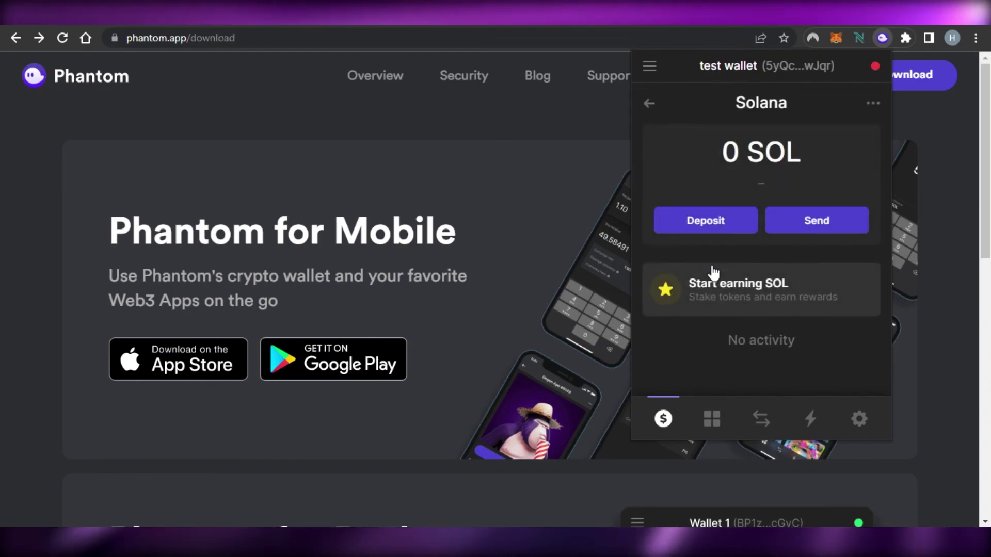